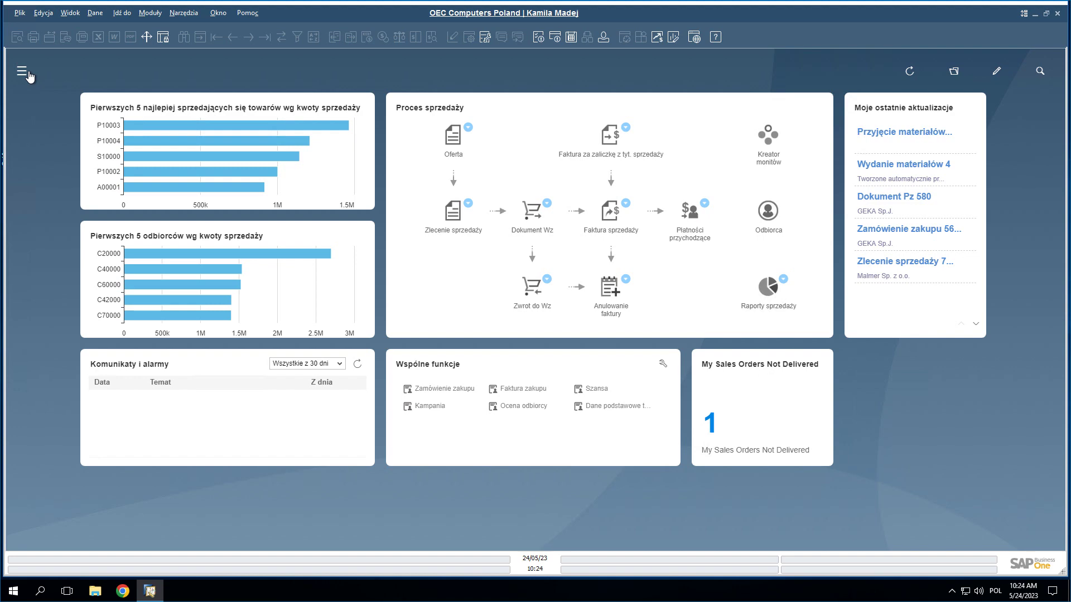
Step: Open the main menu and review the functions available in the CRM and Partnerzy handlowi modules
left_click(22, 72)
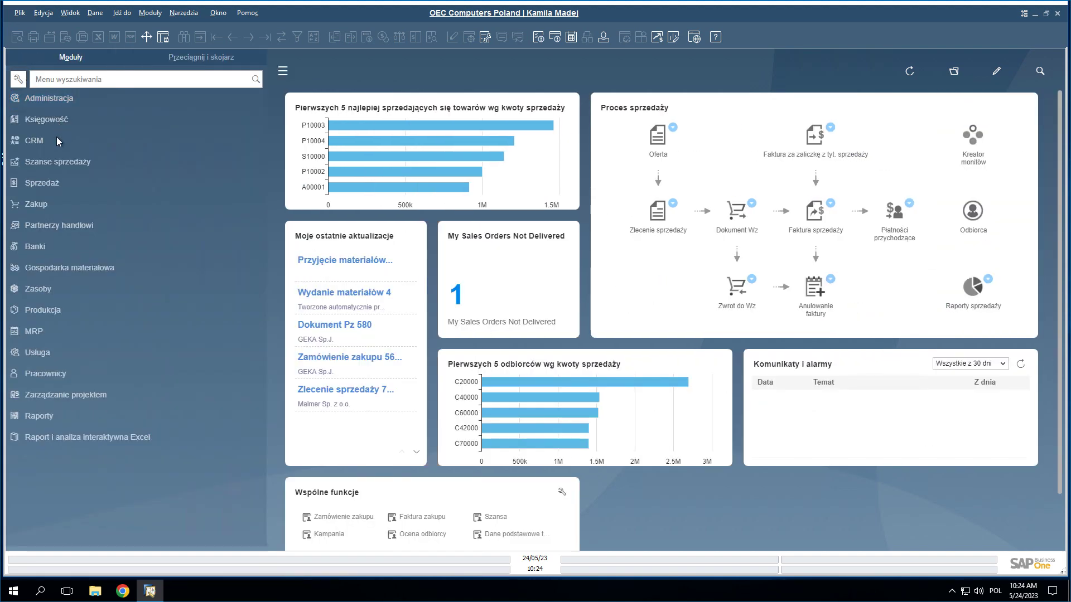
left_click(53, 140)
scroll(112, 156, "down", 1)
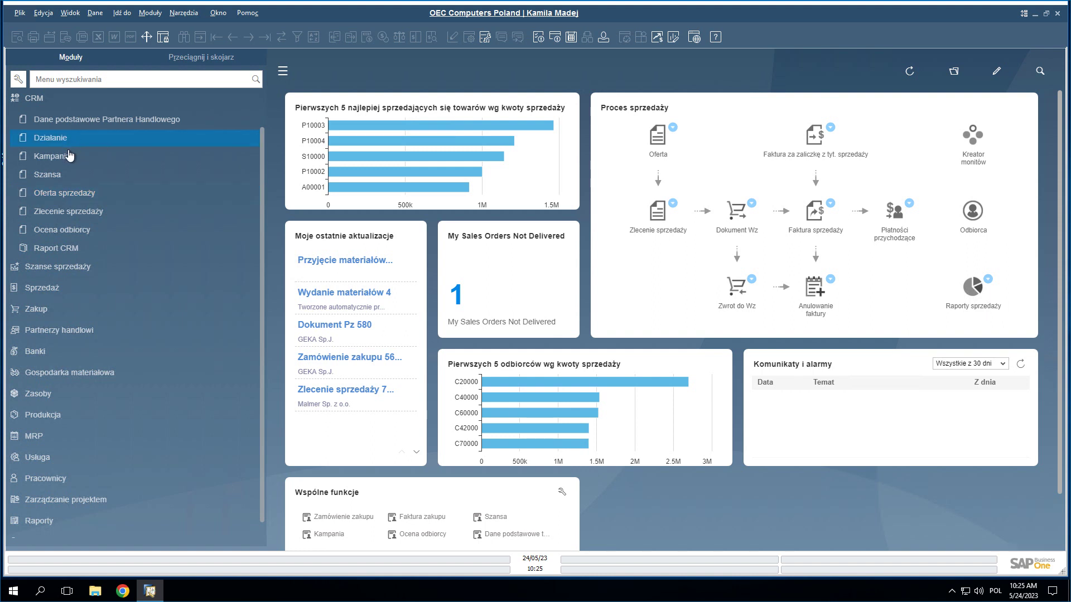
left_click(71, 330)
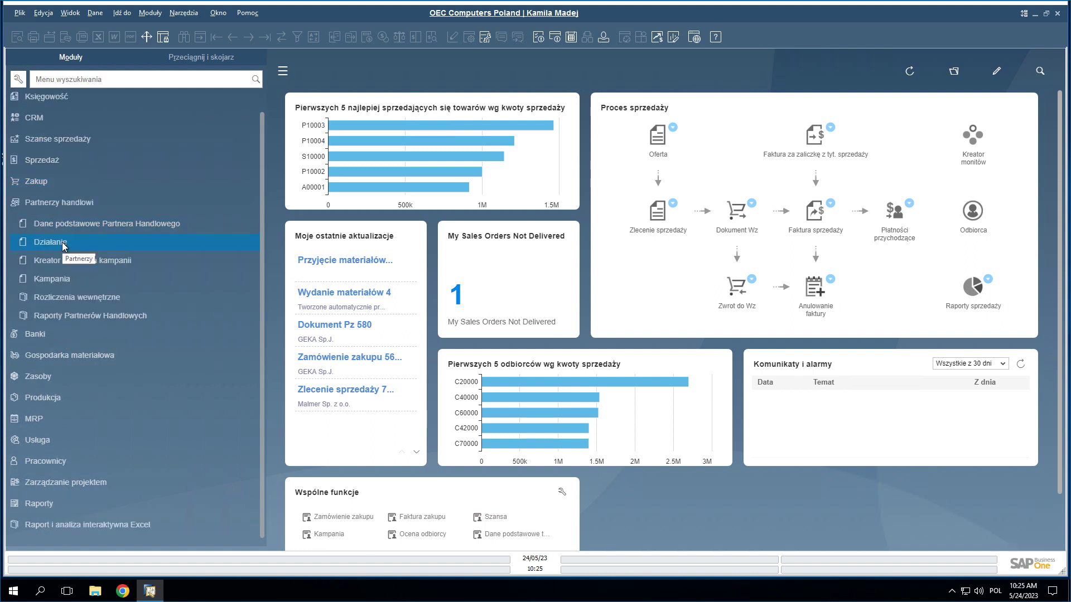
left_click(53, 203)
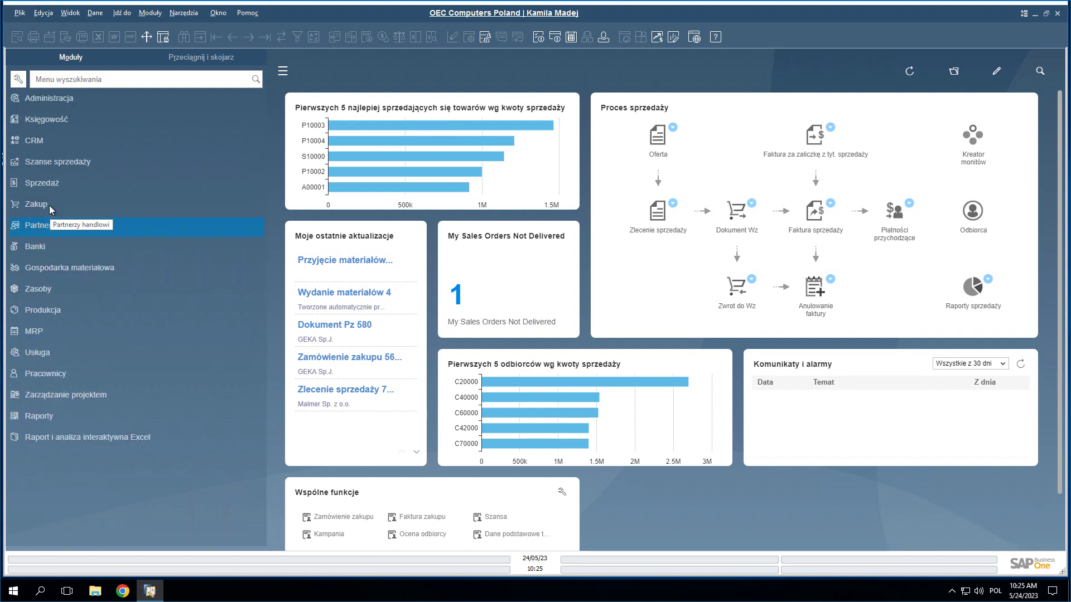
left_click(45, 142)
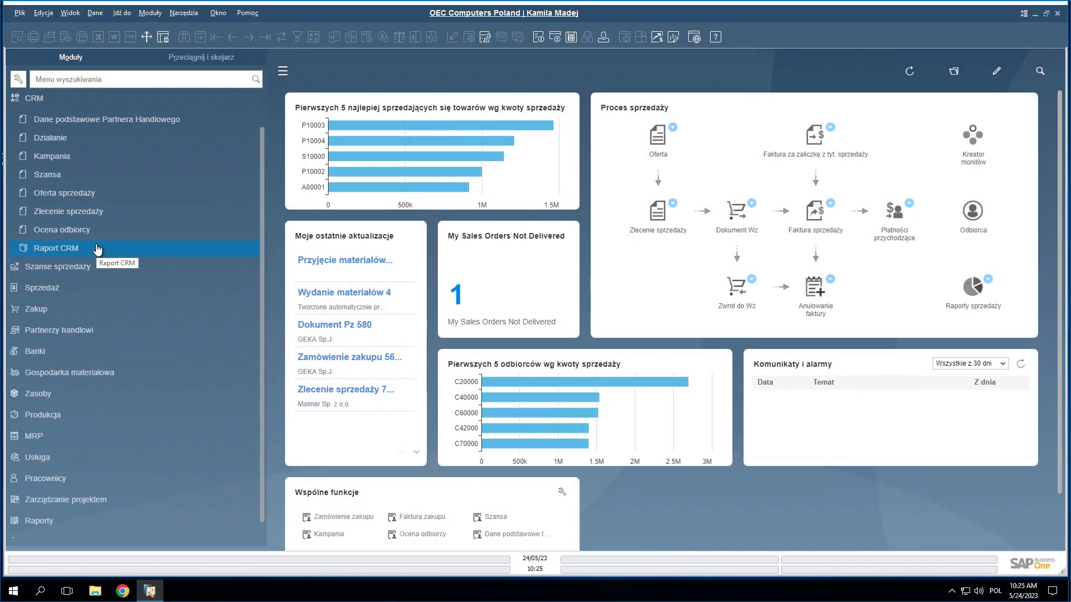
Step: Open a new sales opportunity from Szanse sprzedaży and select Przedsiębiorstwo TRIMOR Sp. z o.o. as its business partner
left_click(81, 267)
left_click(51, 186)
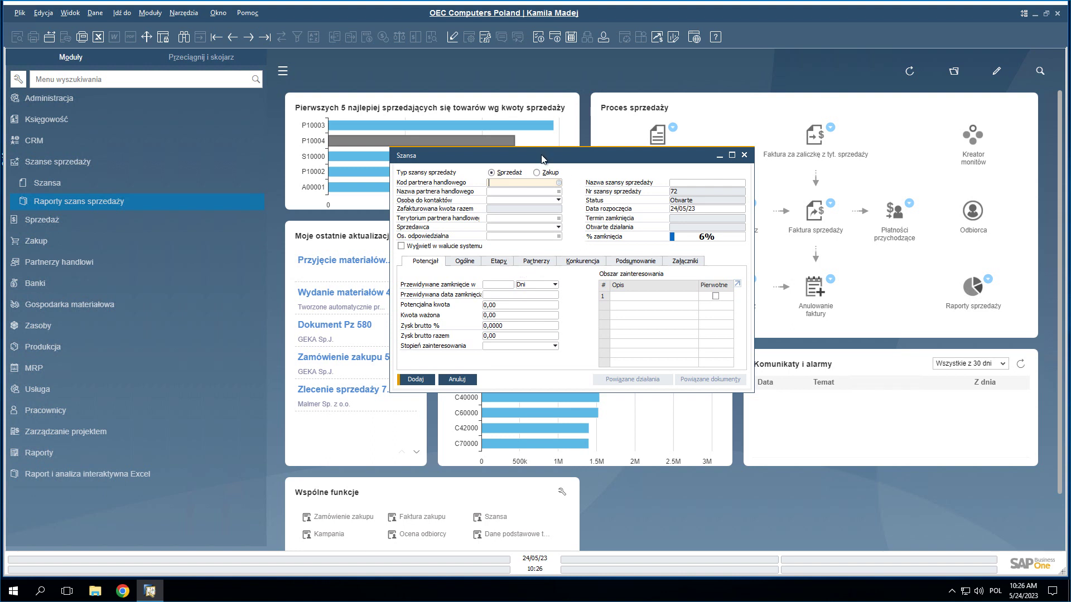
left_click(558, 182)
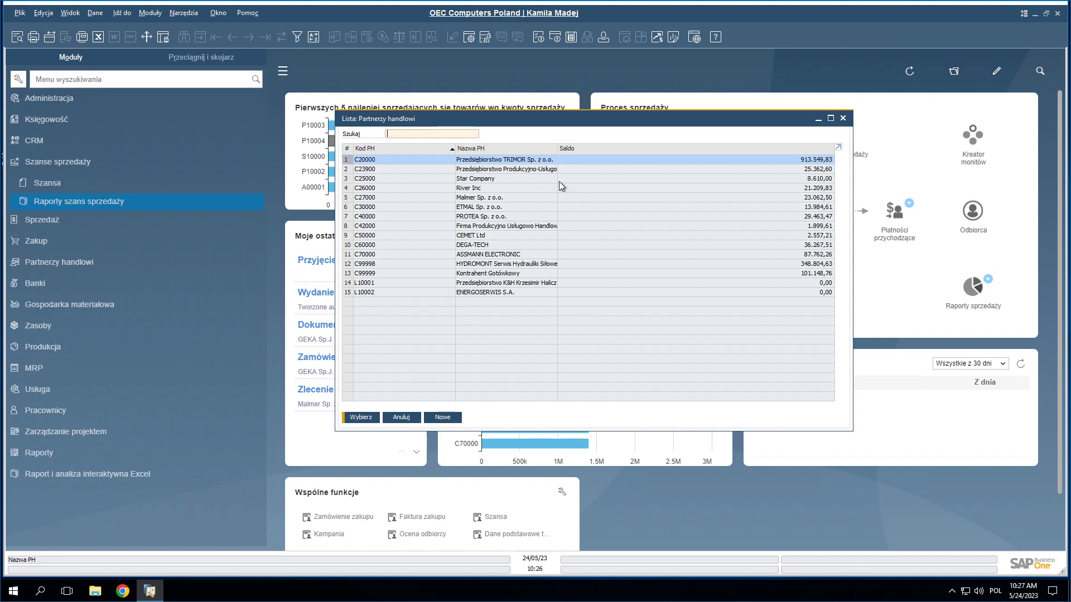
left_click(365, 418)
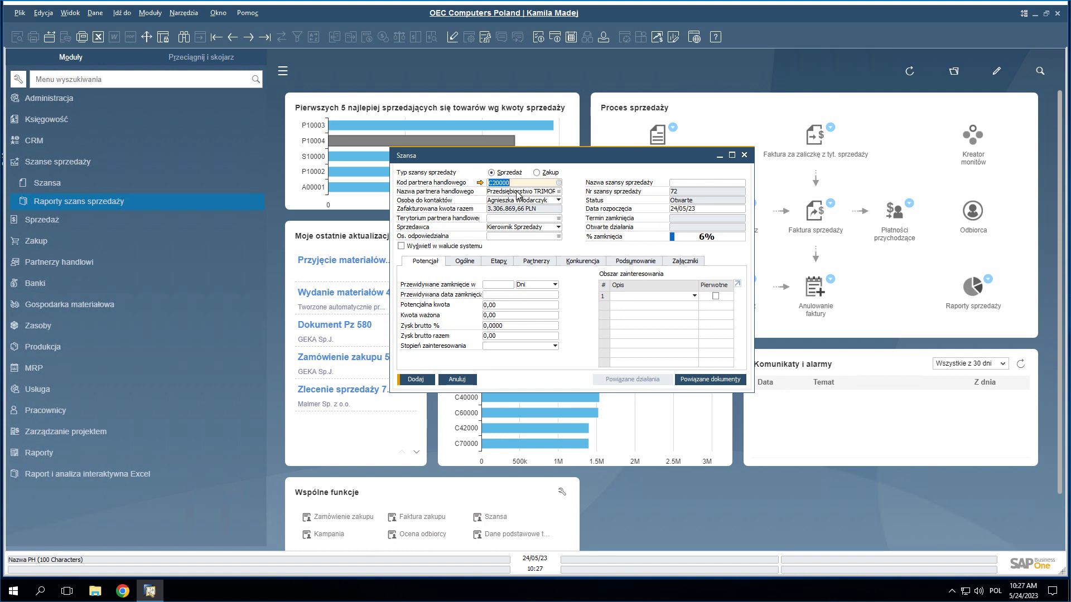
Step: Assign the first named salesperson and the sixth-listed employee as the responsible person for the opportunity
left_click(558, 227)
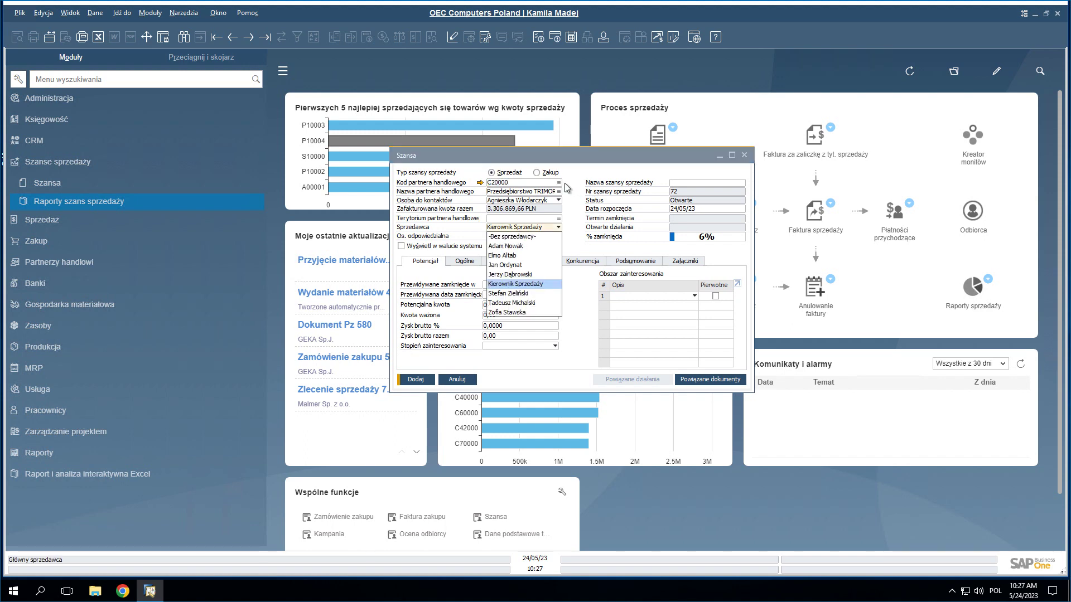
left_click(522, 280)
left_click(558, 236)
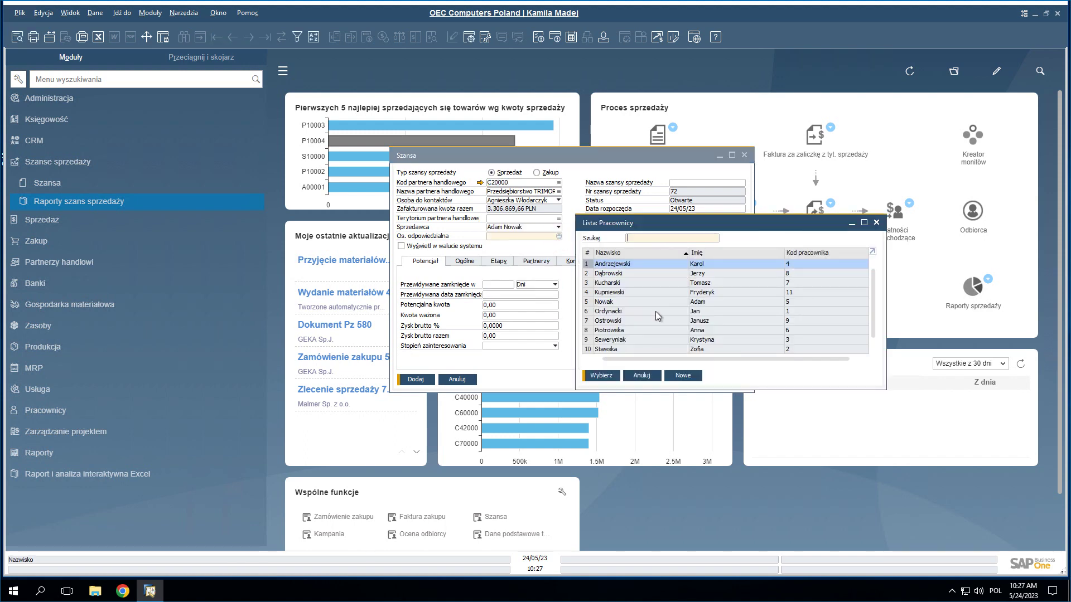
double_click(655, 311)
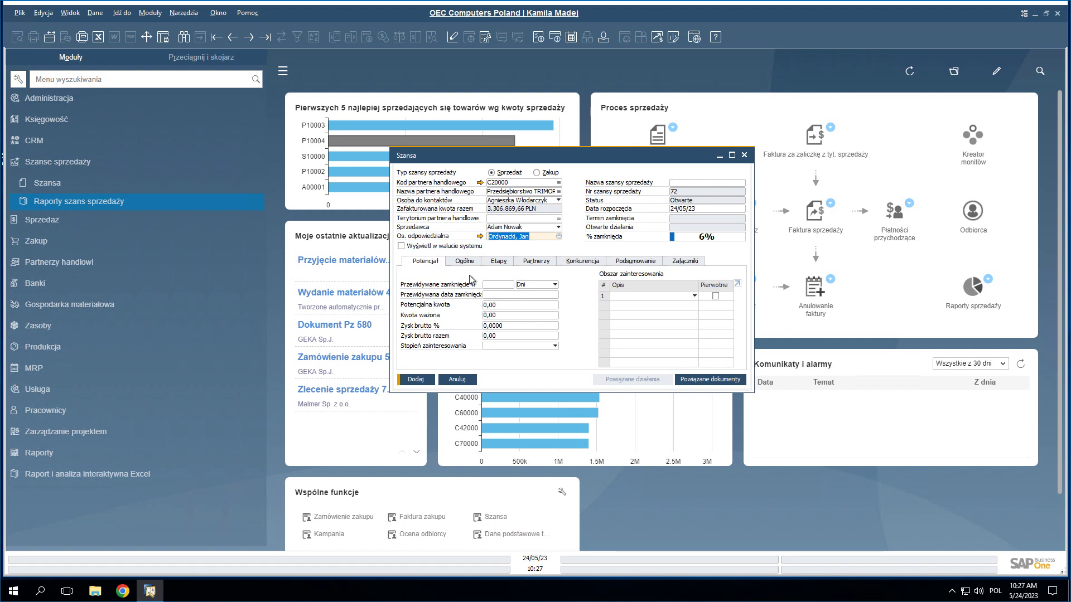
Step: Set the opportunity's predicted closing to 30 days and its potential amount to 100000
left_click(500, 286)
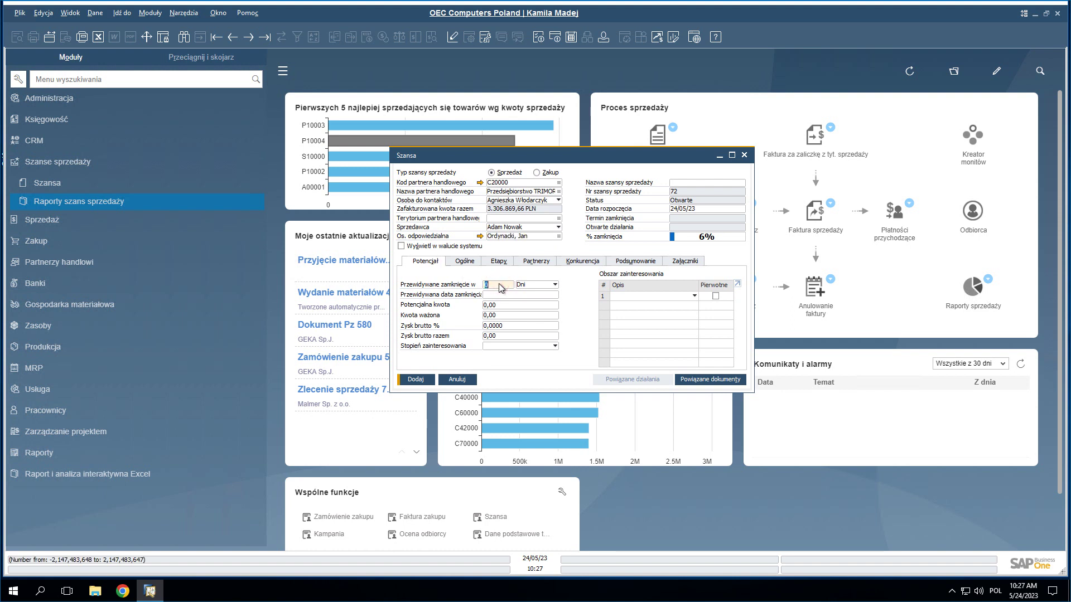
key("Tab")
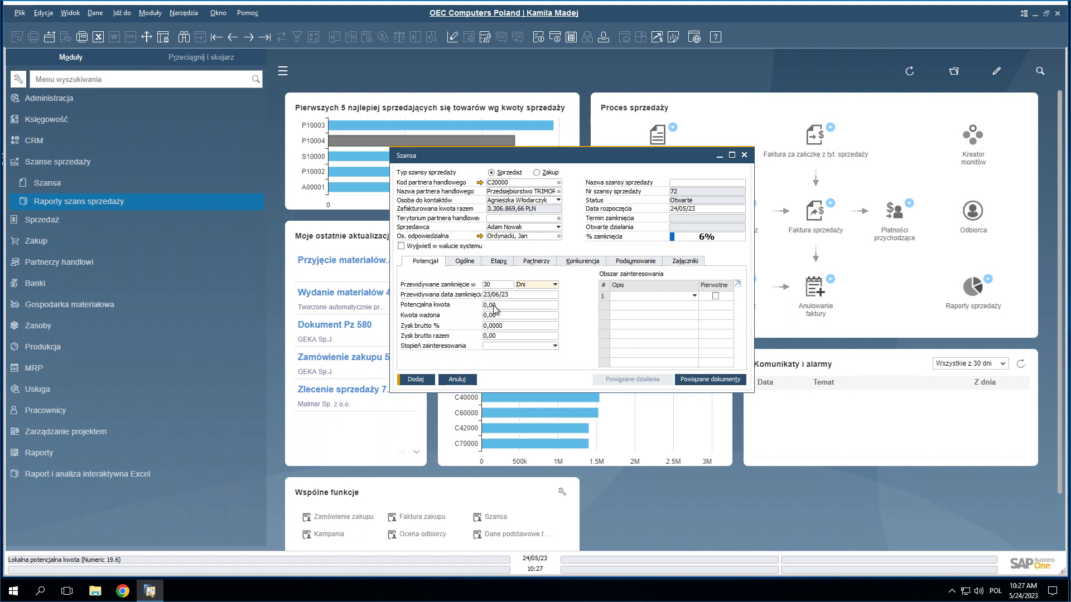
left_click(495, 306)
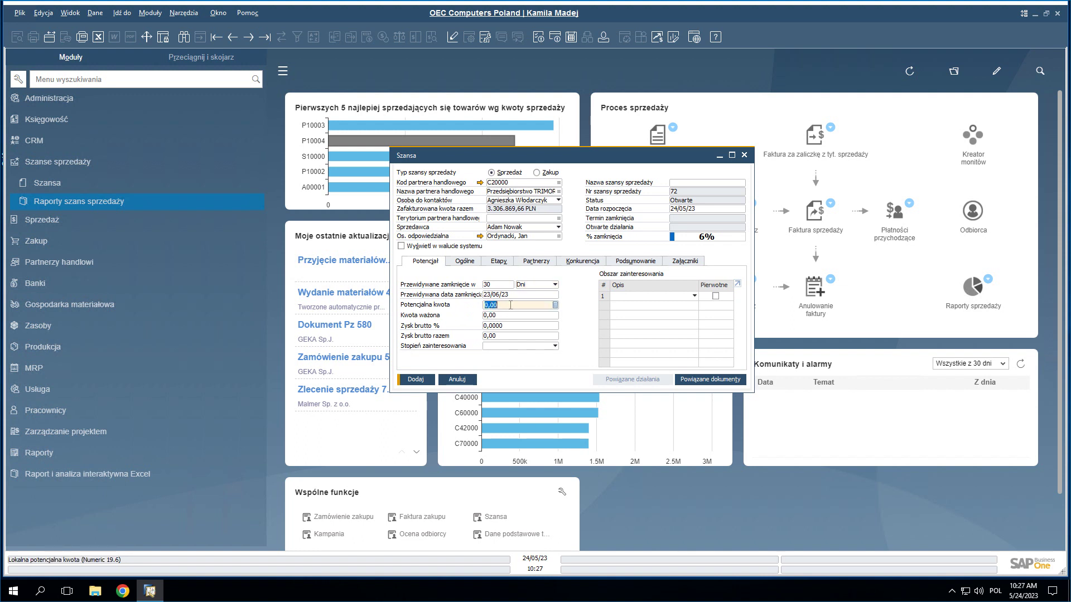
type("100000")
key("Tab")
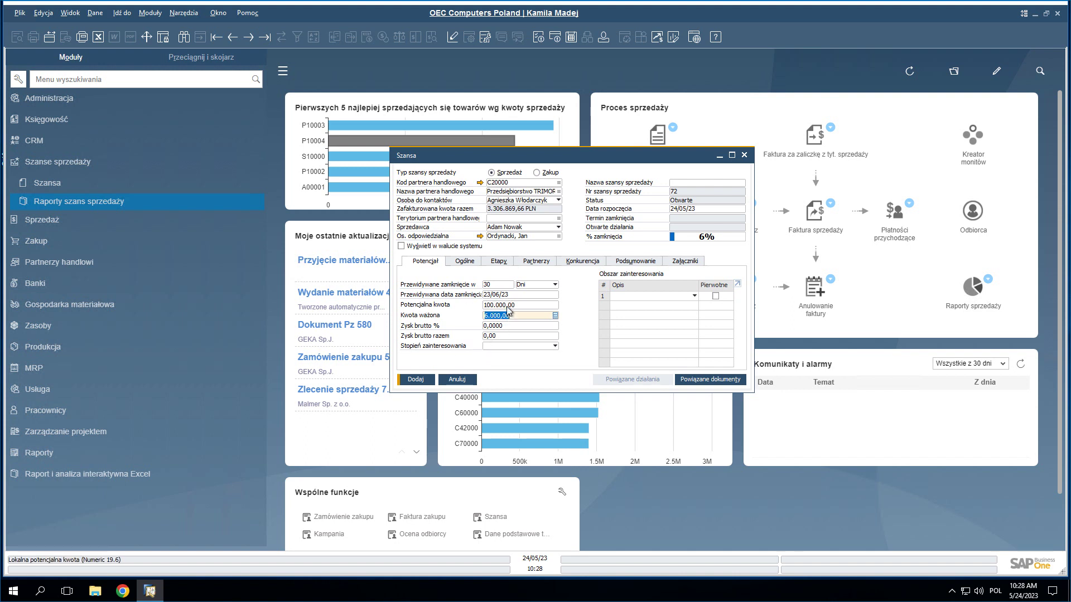
Step: View the interest level (Stopień zainteresowania) definitions and close them without adding an entry
left_click(556, 346)
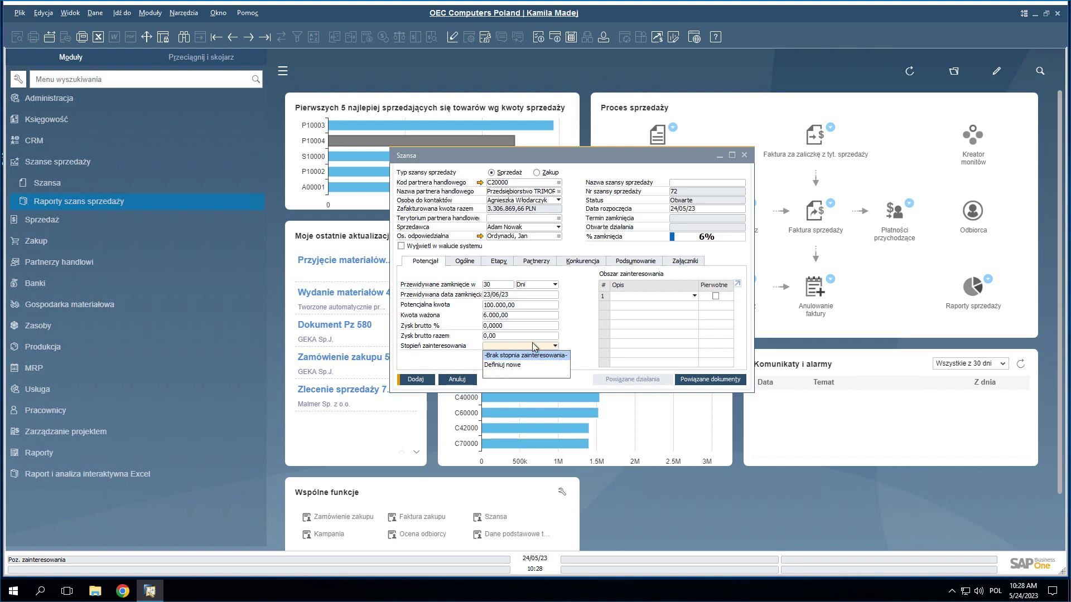
left_click(503, 364)
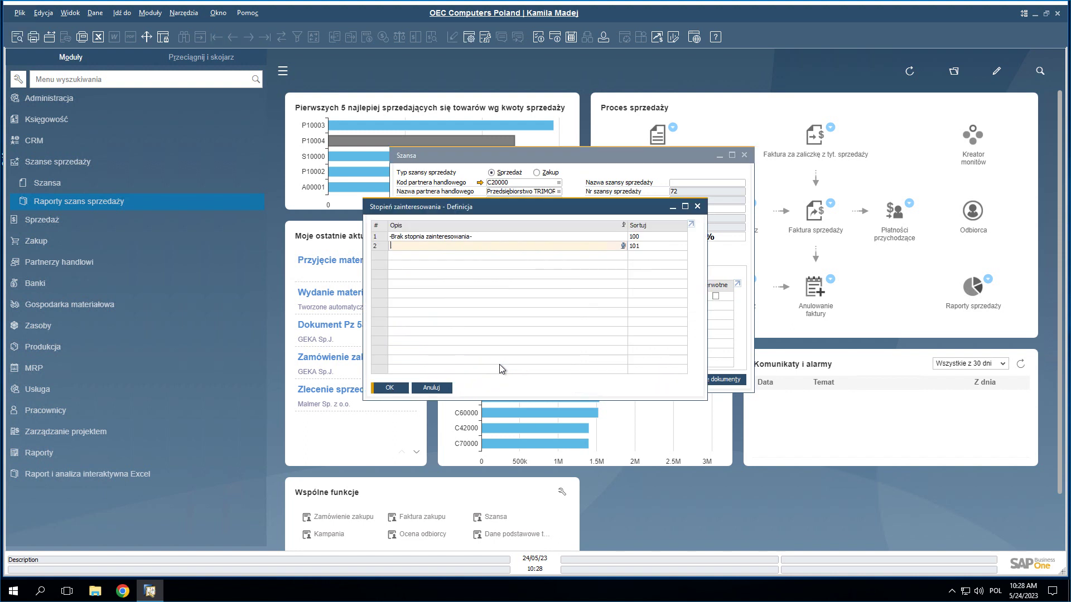
left_click(431, 388)
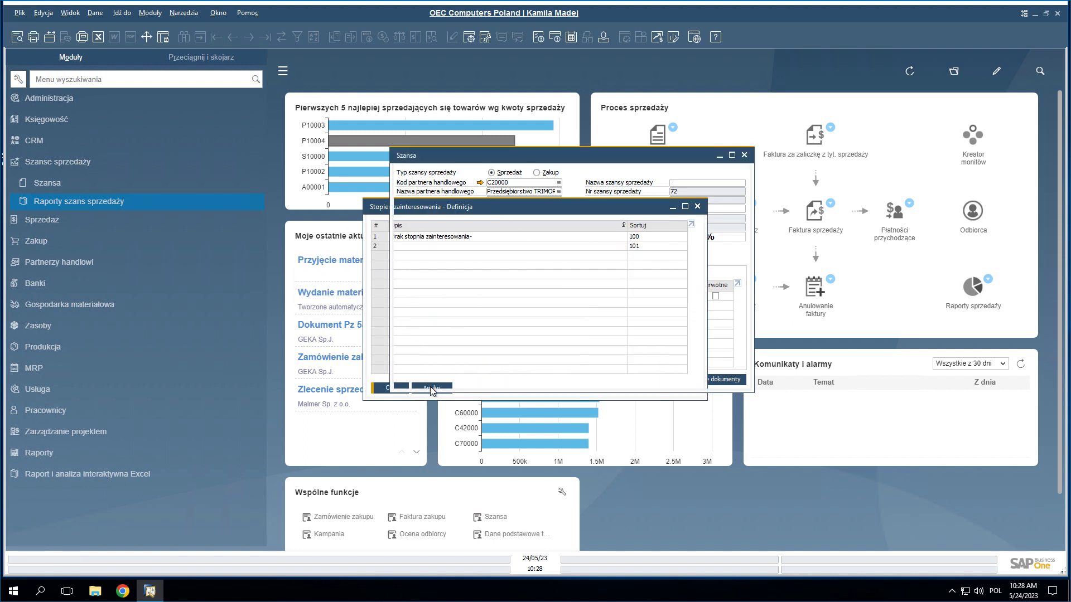
Step: Examine the opportunity name field and the general details, including the business partner project list and the information source options
left_click(688, 183)
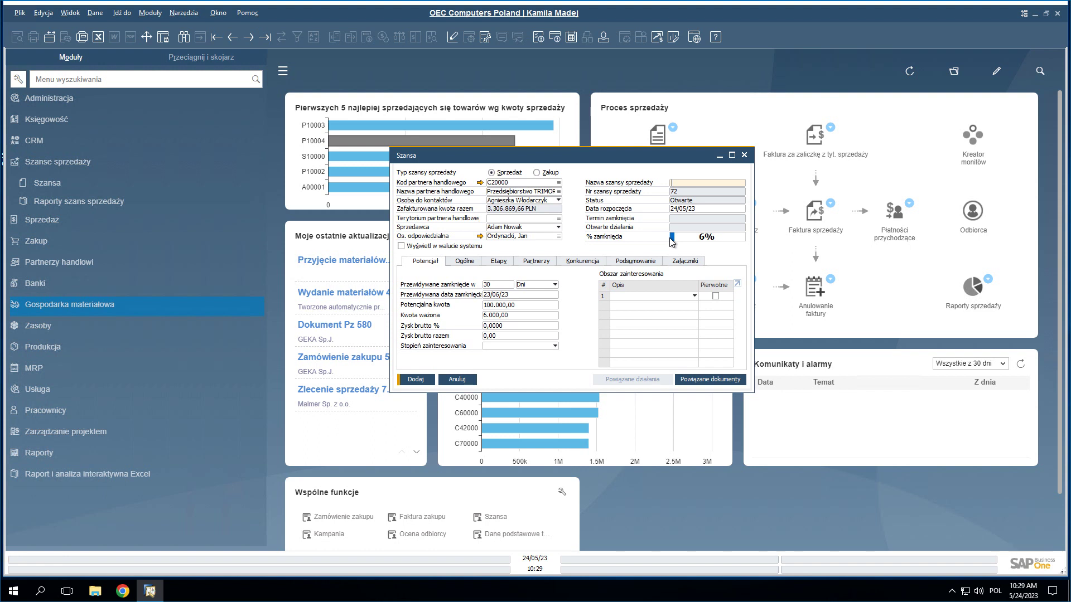
key("ctrl+Tab")
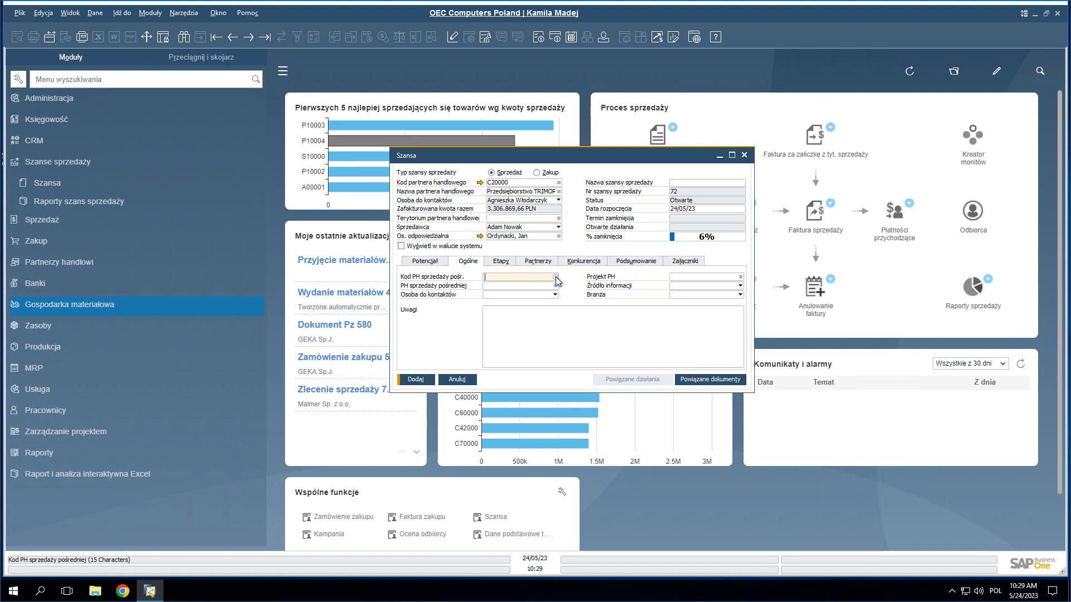
key("Tab")
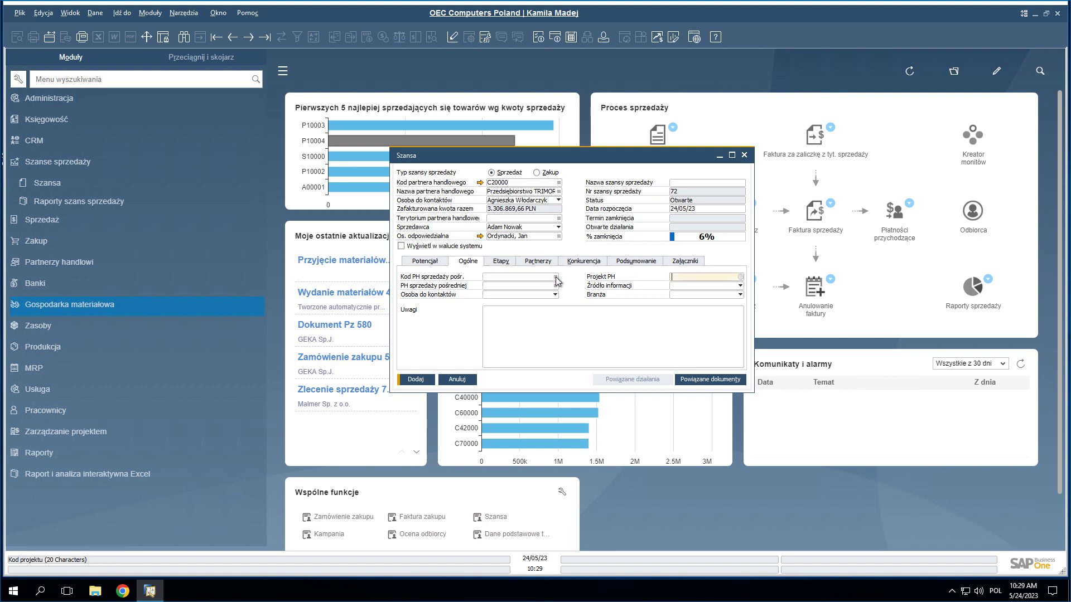
left_click(740, 276)
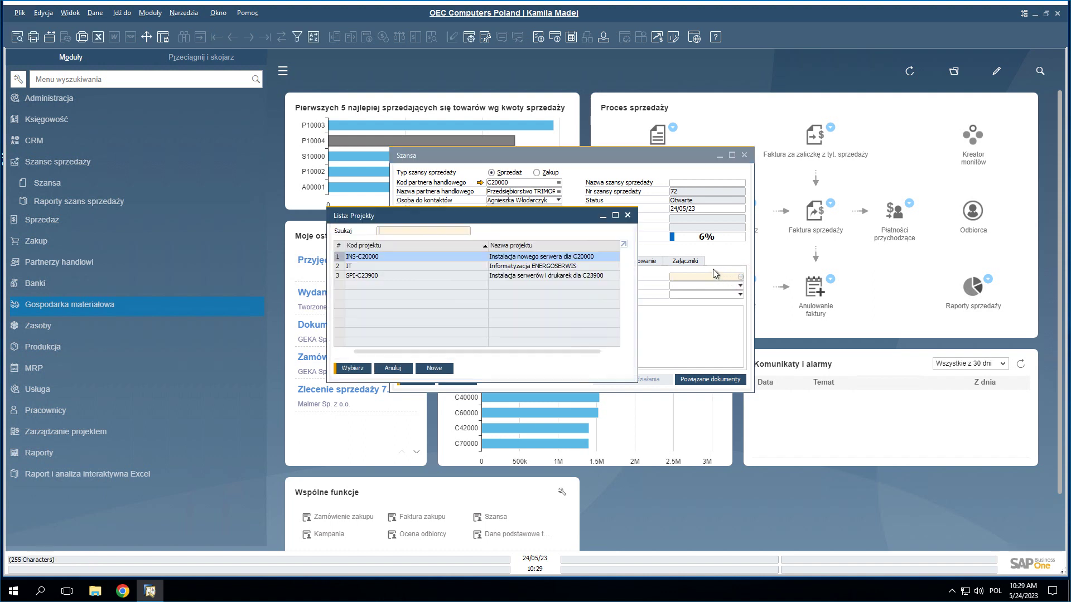
left_click(628, 217)
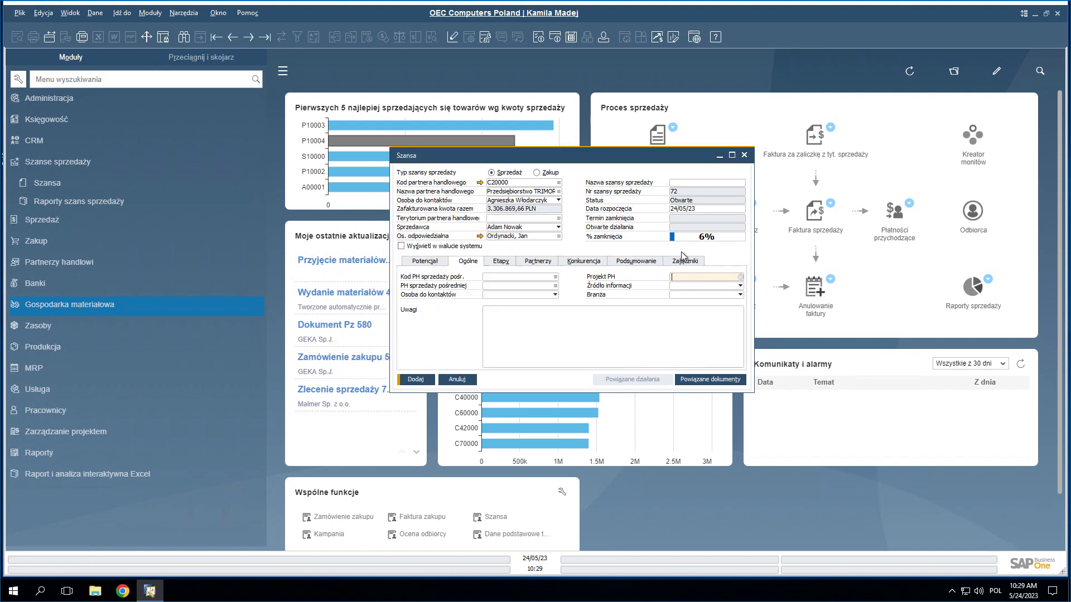
left_click(740, 286)
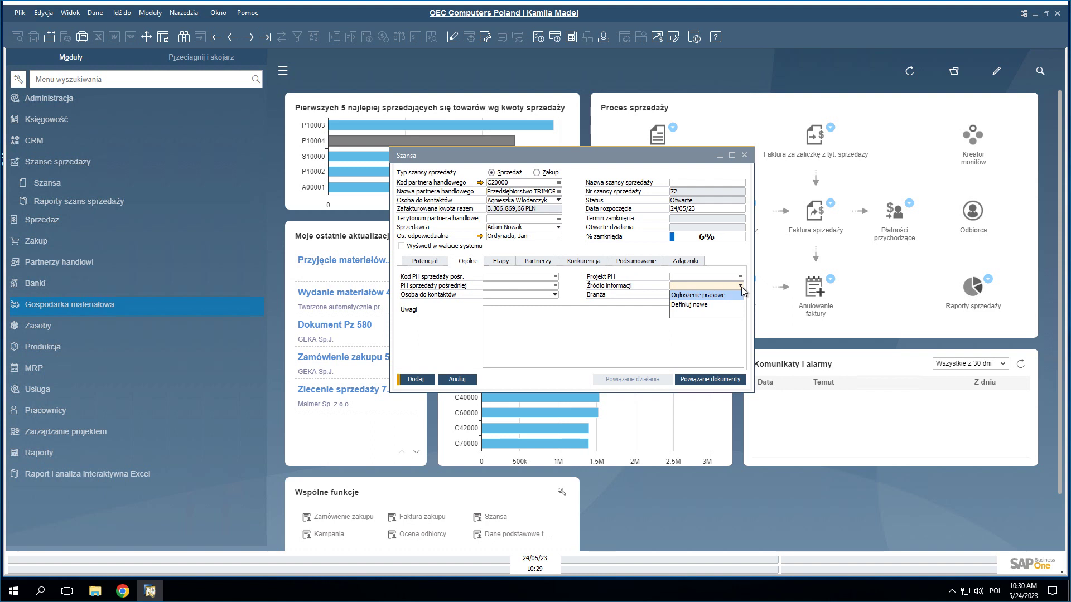
left_click(741, 287)
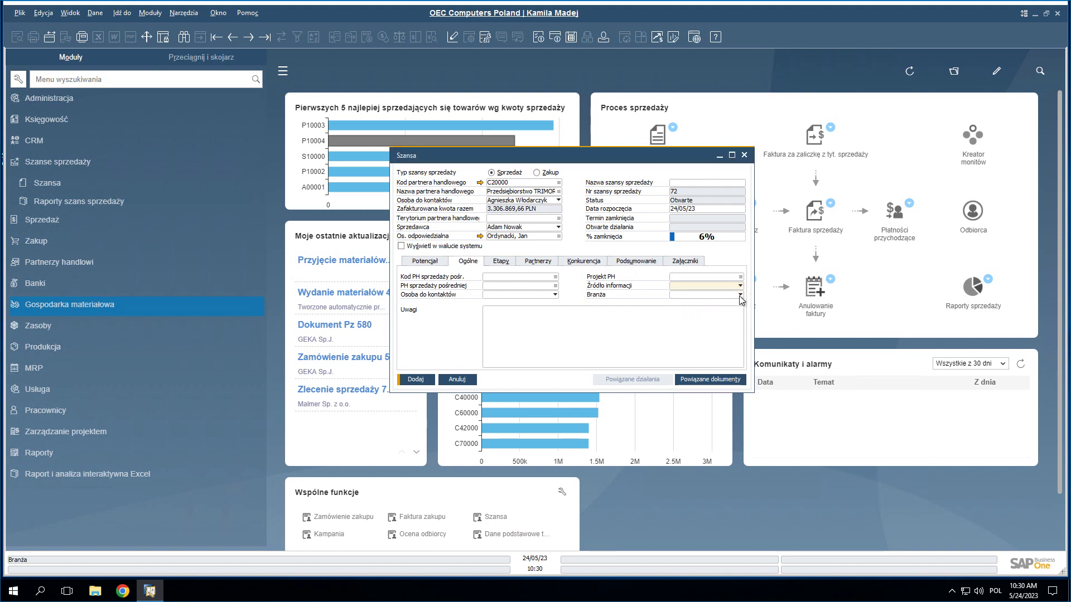
Step: Examine the sales opportunity stage definitions and their closing percentages from the opportunity's stage list
left_click(502, 262)
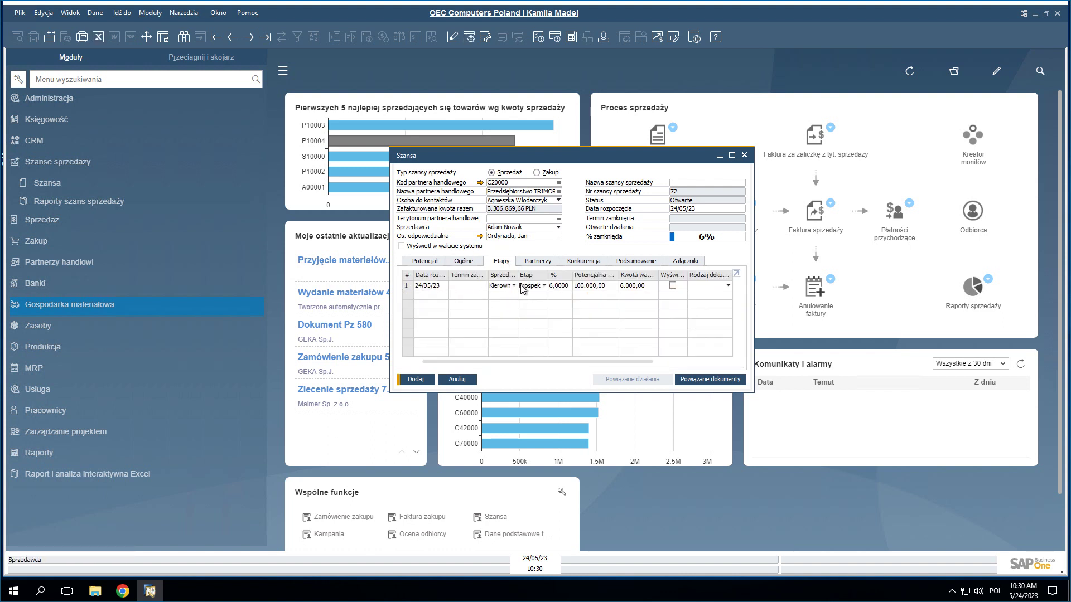
left_click(543, 286)
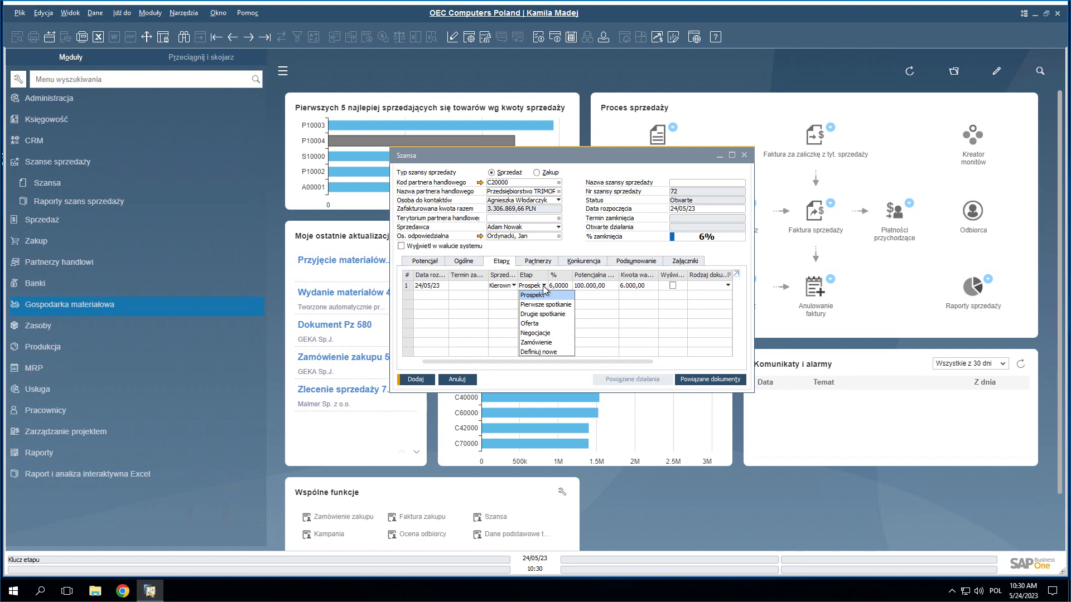
key("End")
key("Return")
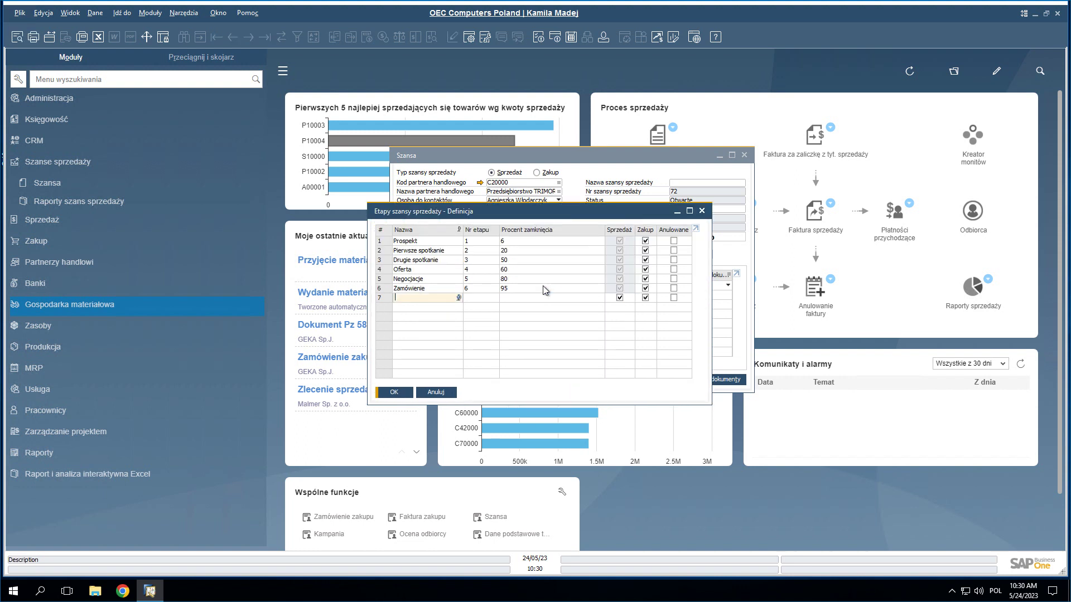
left_click(524, 240)
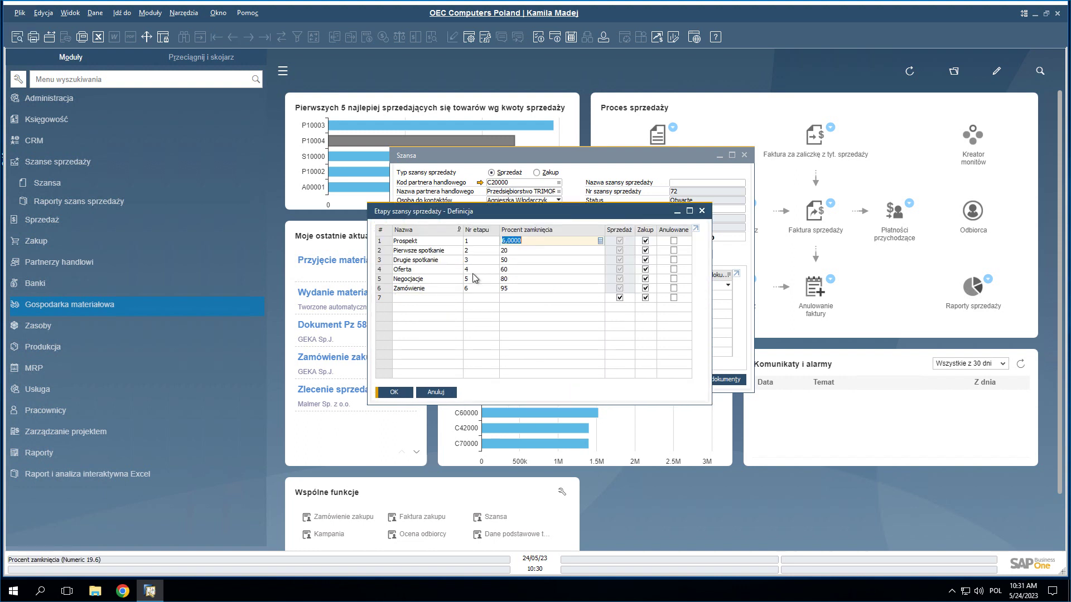
left_click(460, 278)
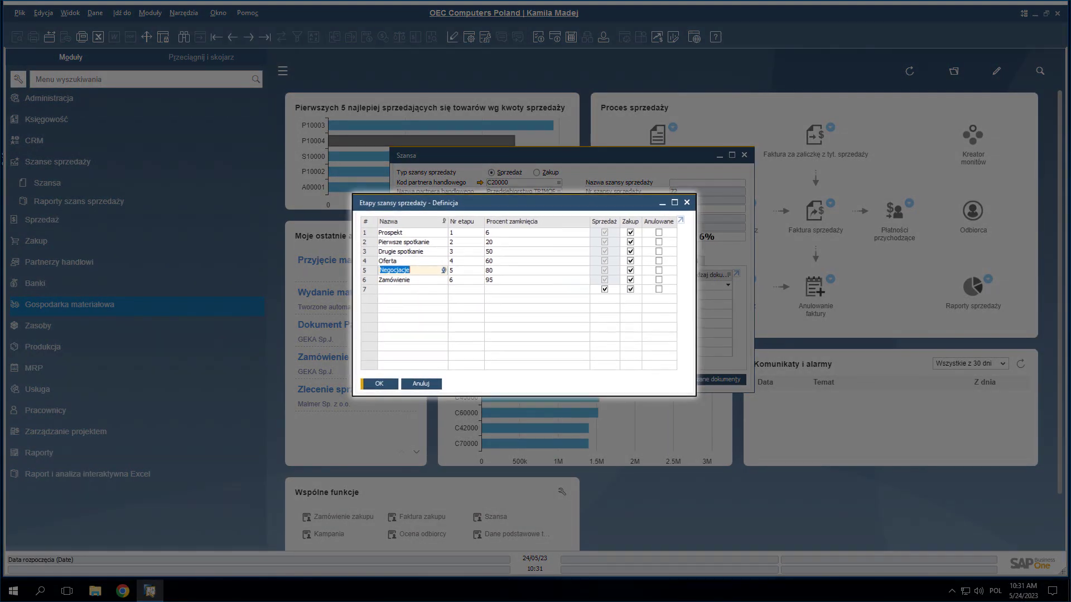
left_click(377, 382)
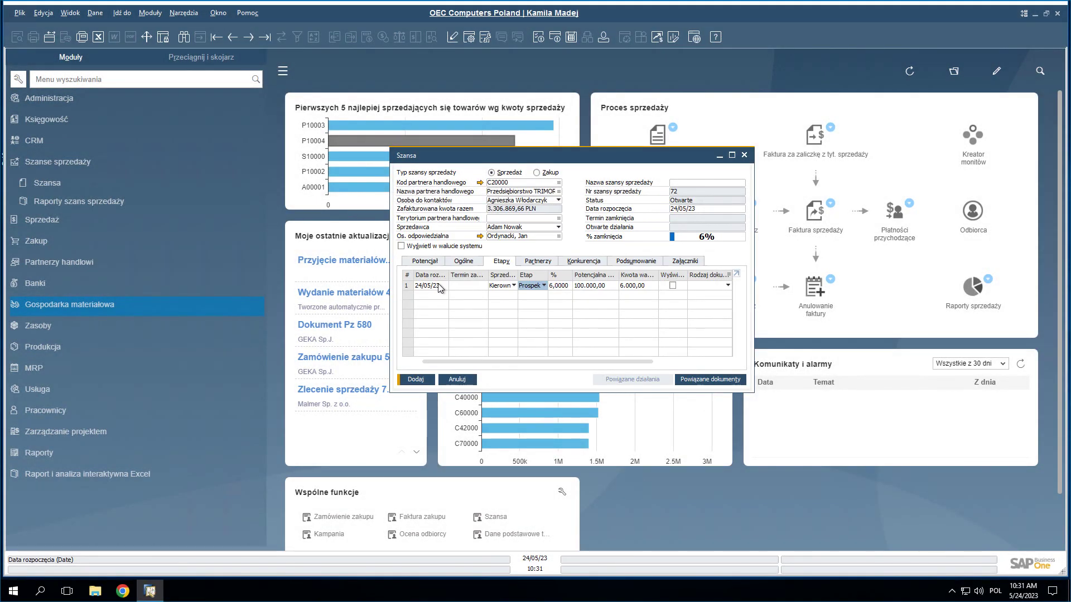
Step: Assign the first stage row to the opportunity's salesperson with the stage Pierwsze spotkanie, and add the opportunity
left_click(460, 286)
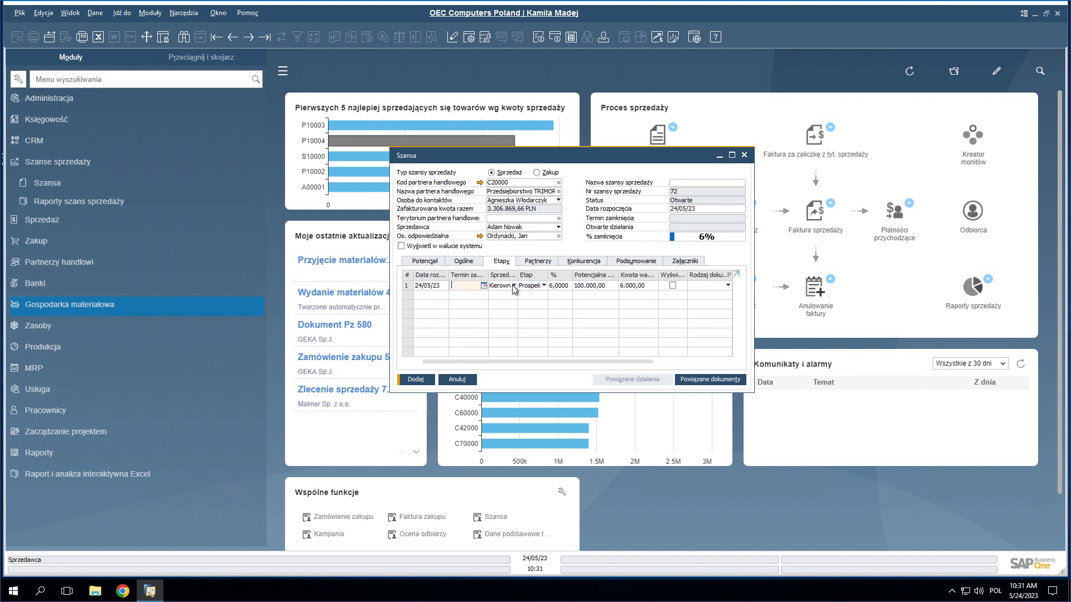
left_click(513, 285)
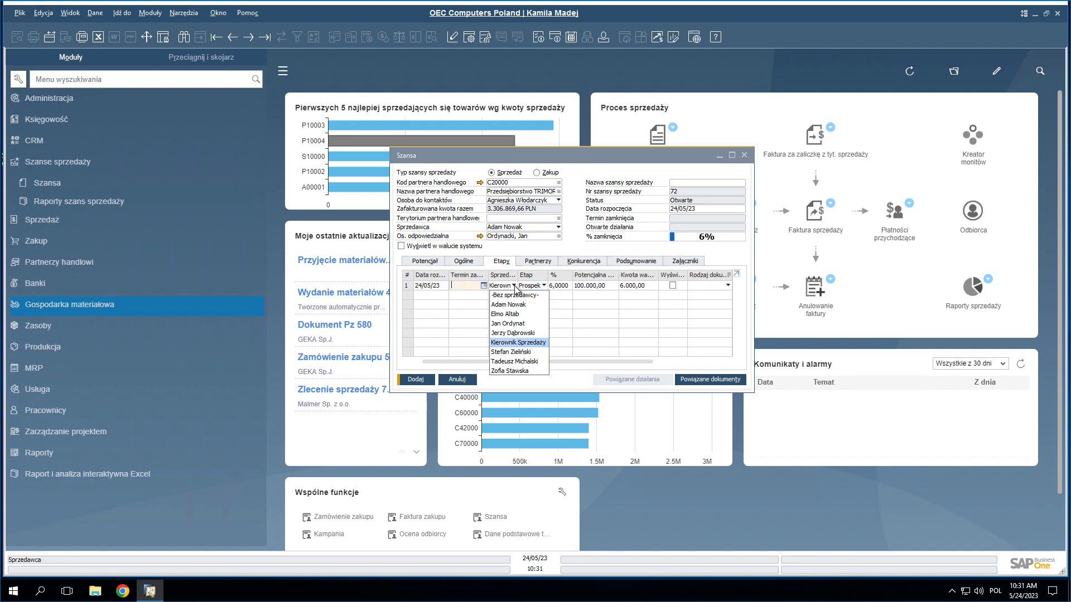
left_click(516, 305)
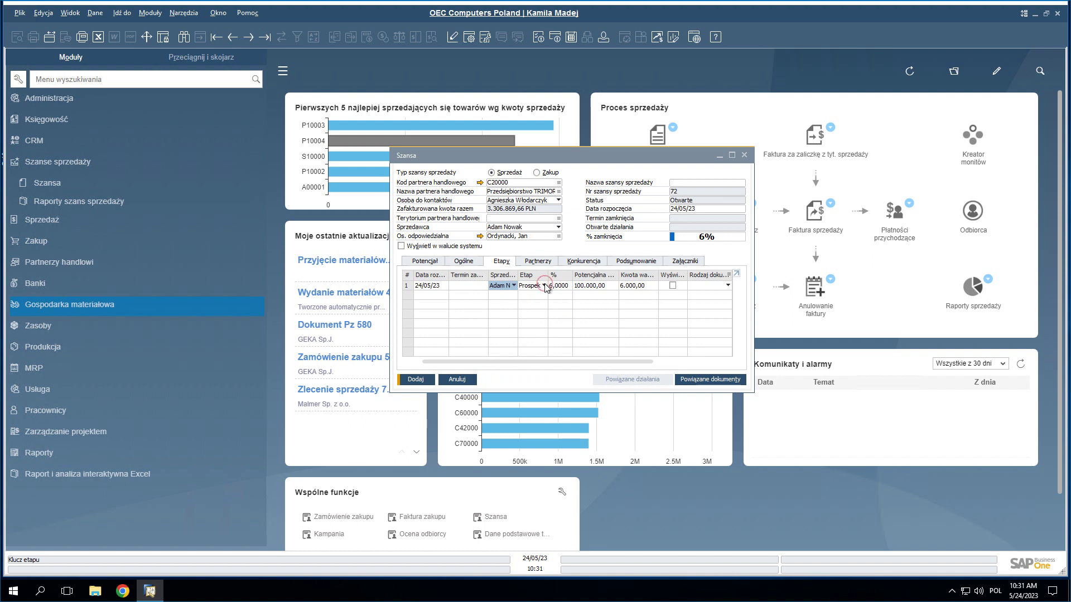
left_click(544, 286)
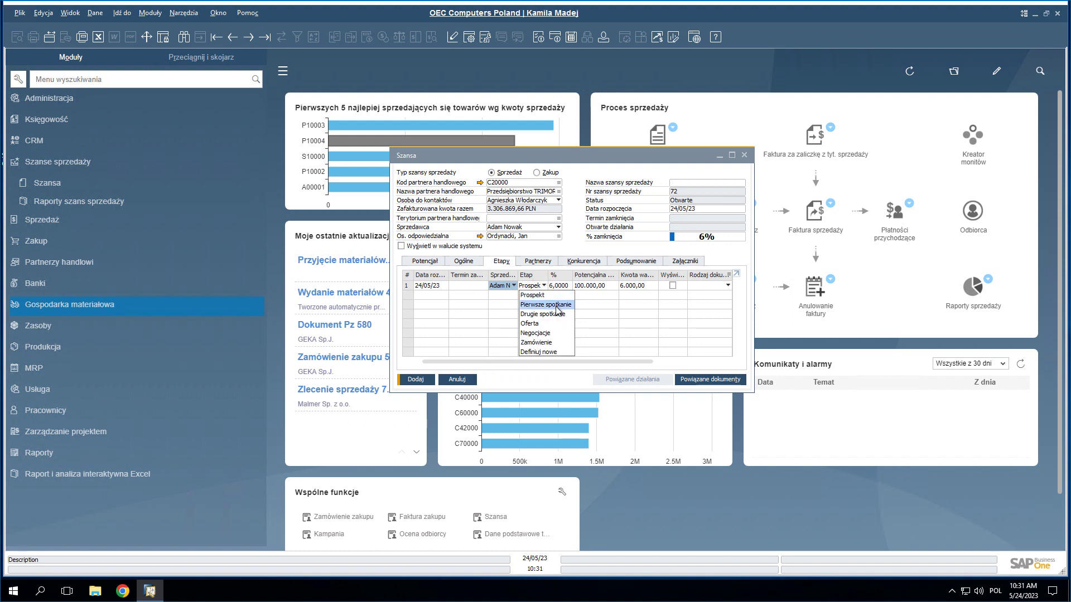
left_click(555, 306)
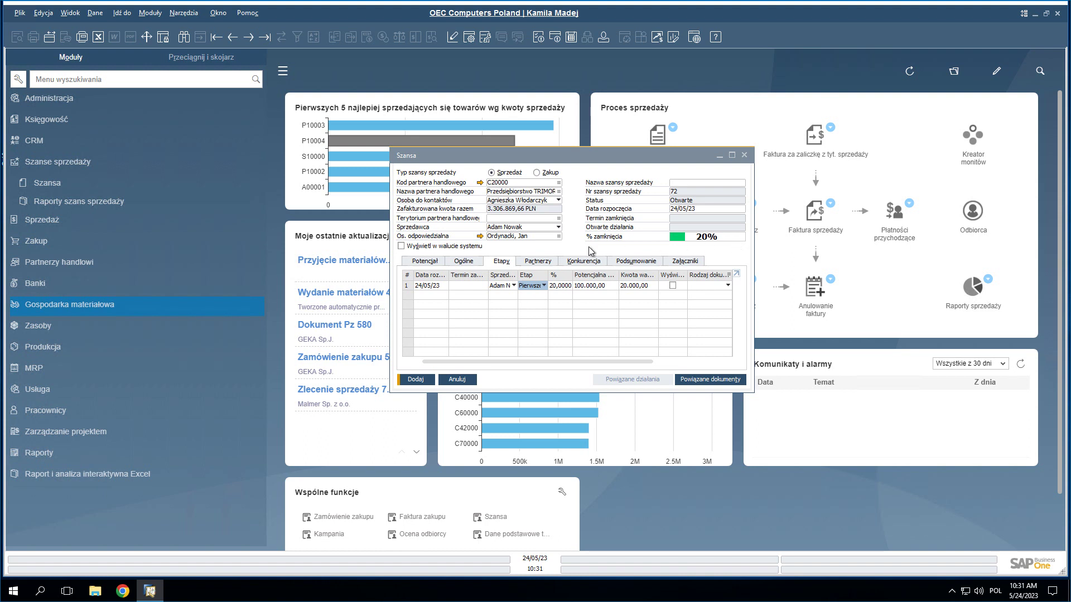
left_click(415, 380)
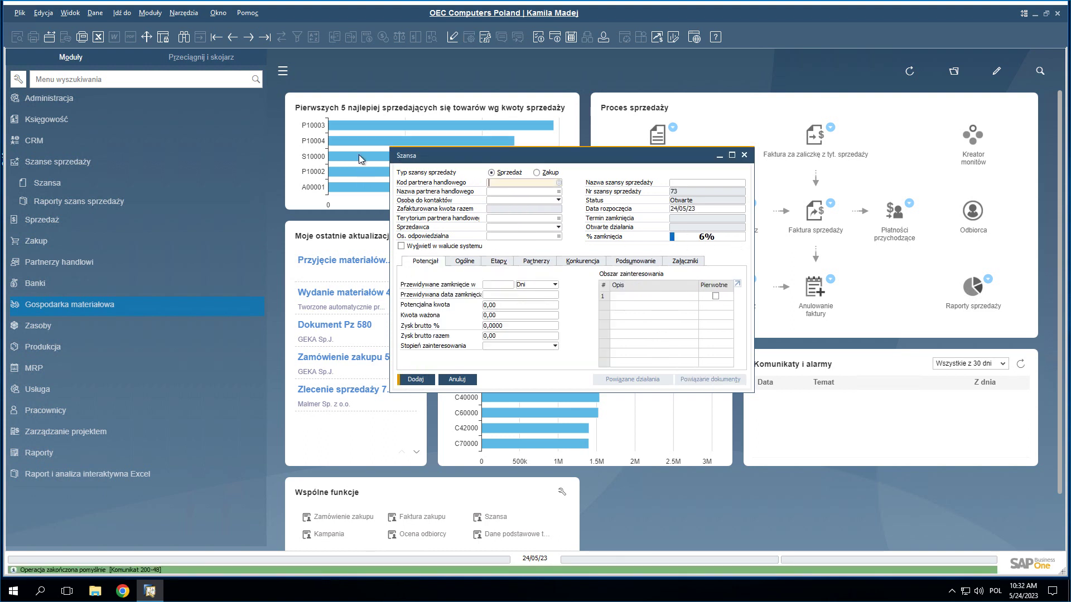
Step: Reopen the saved opportunity and start a new activity linked to its first stage row
left_click(234, 38)
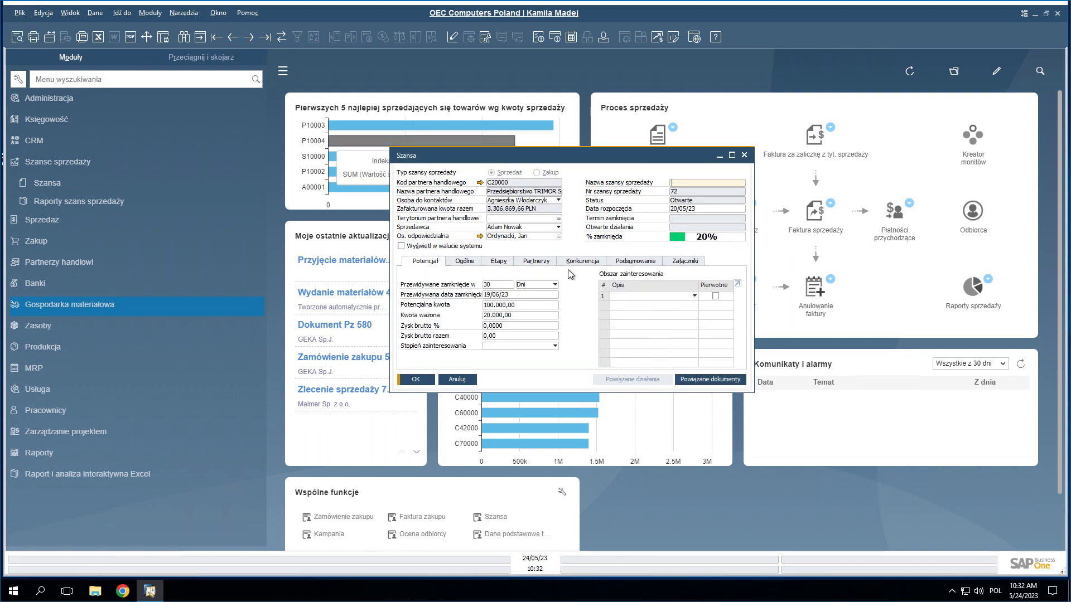
left_click(493, 262)
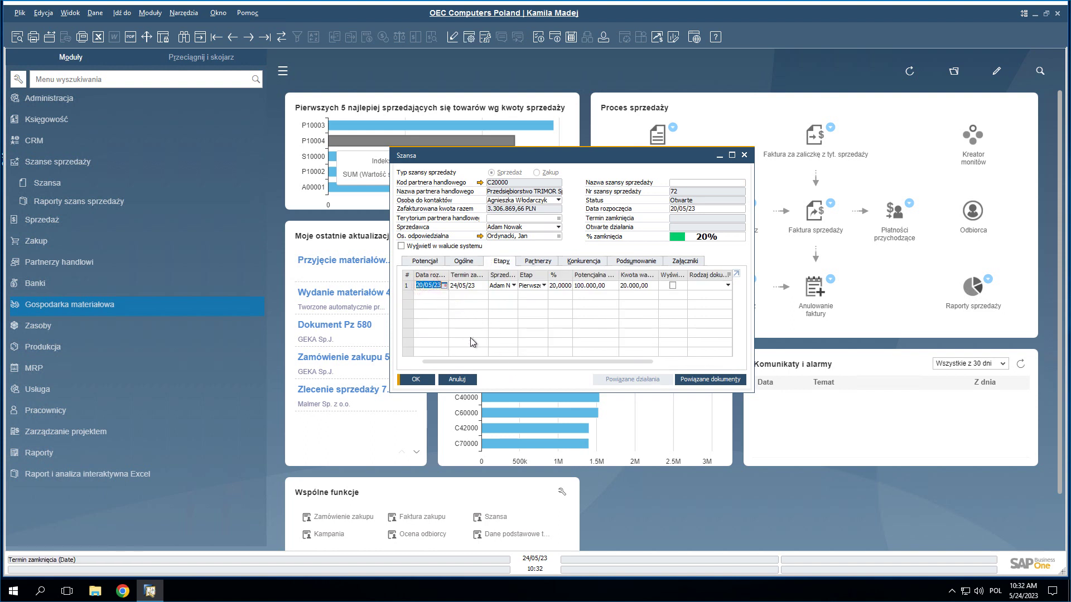
left_click_drag(490, 360, 596, 359)
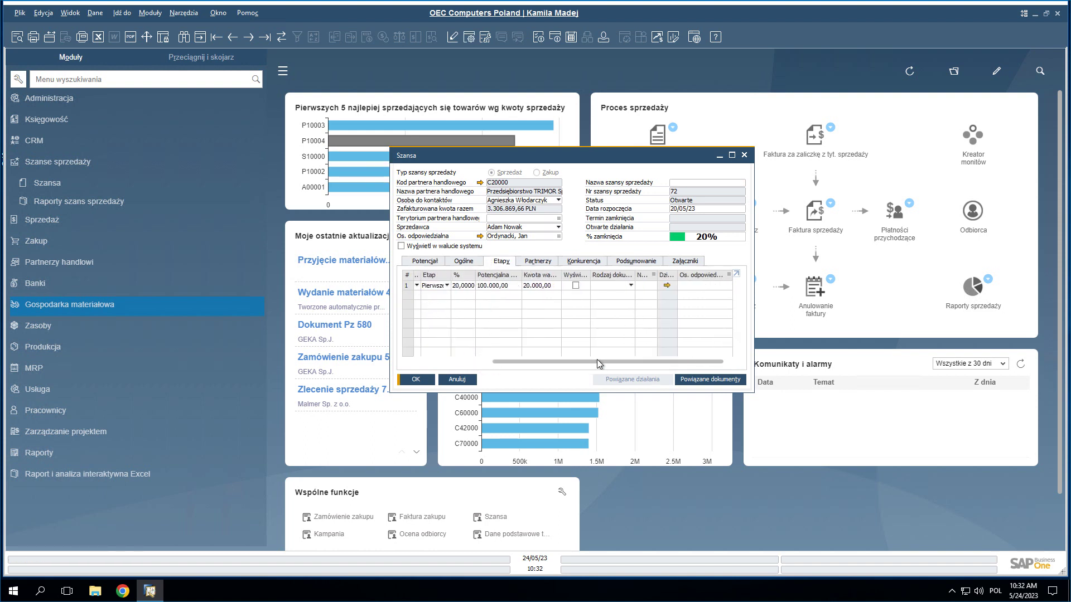
left_click(666, 285)
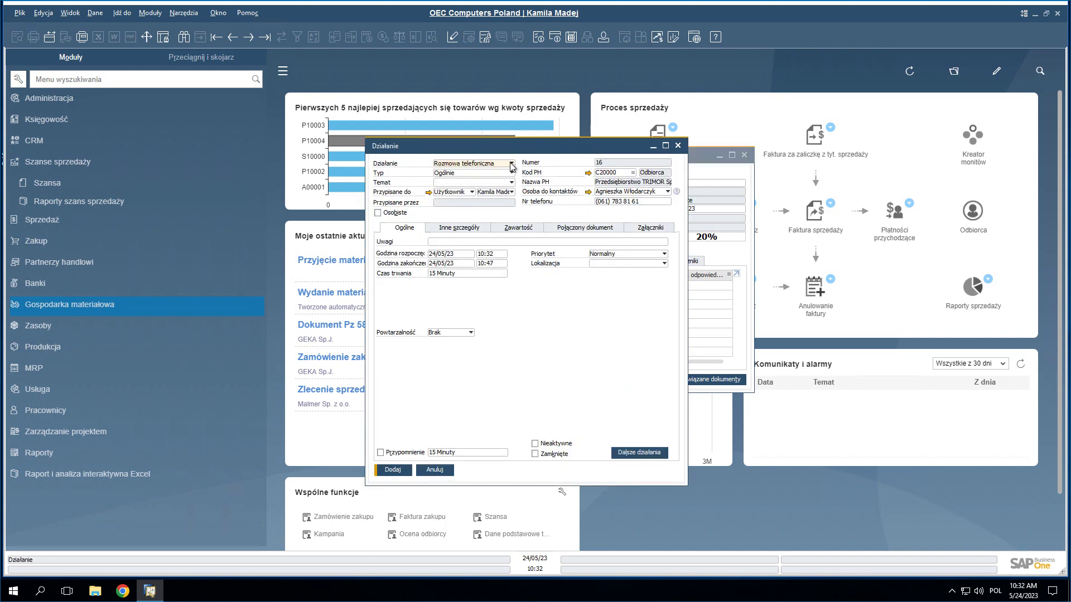
Step: Define the activity as Spotkanie with the type CRM and the subject Rozpoznanie potrzeb
left_click(512, 163)
left_click(458, 188)
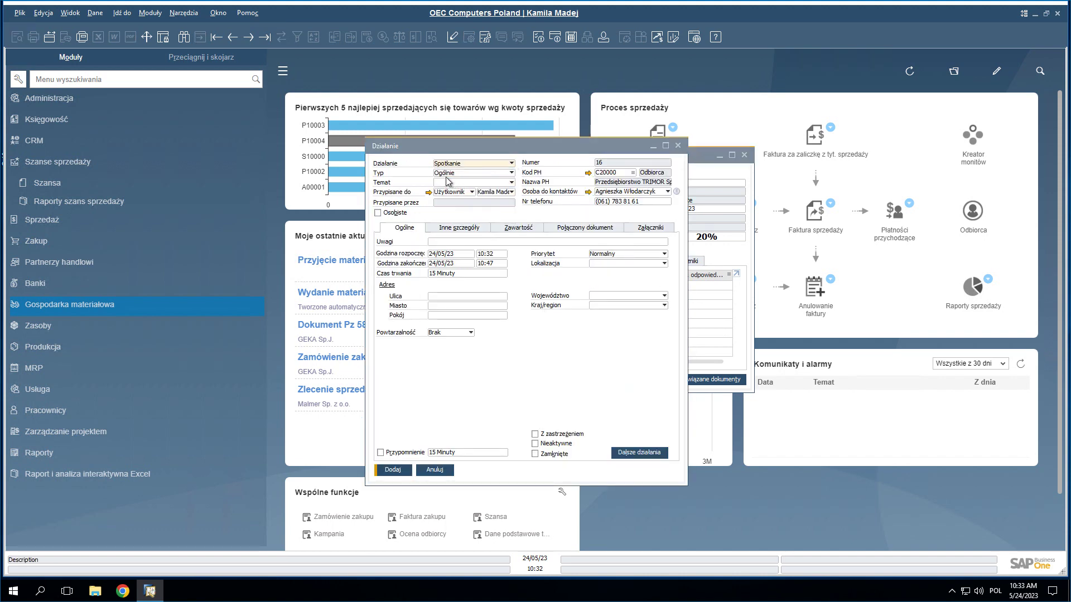
left_click(511, 178)
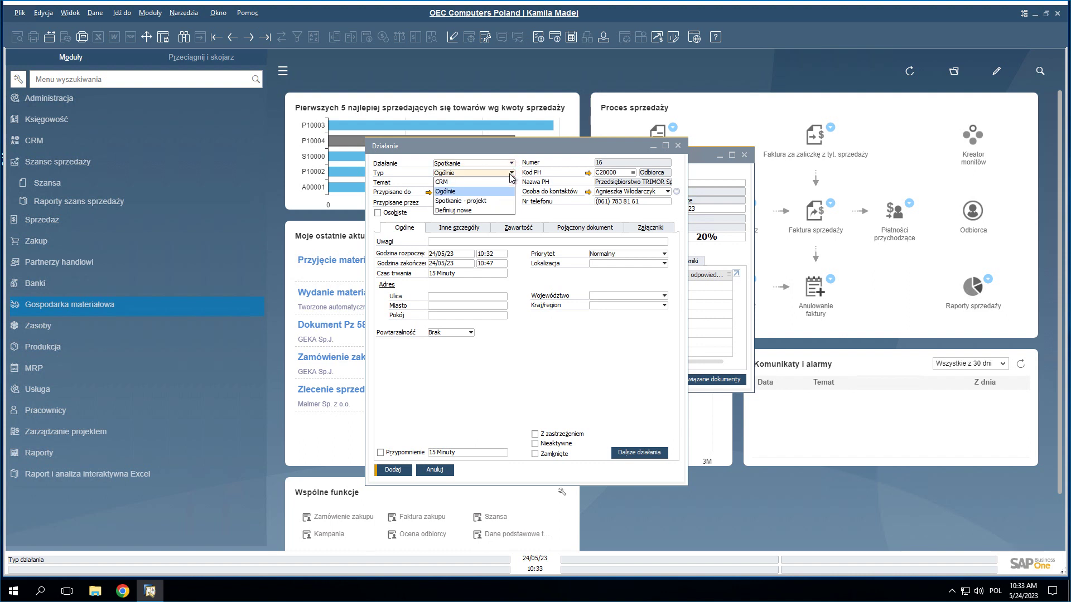
left_click(507, 184)
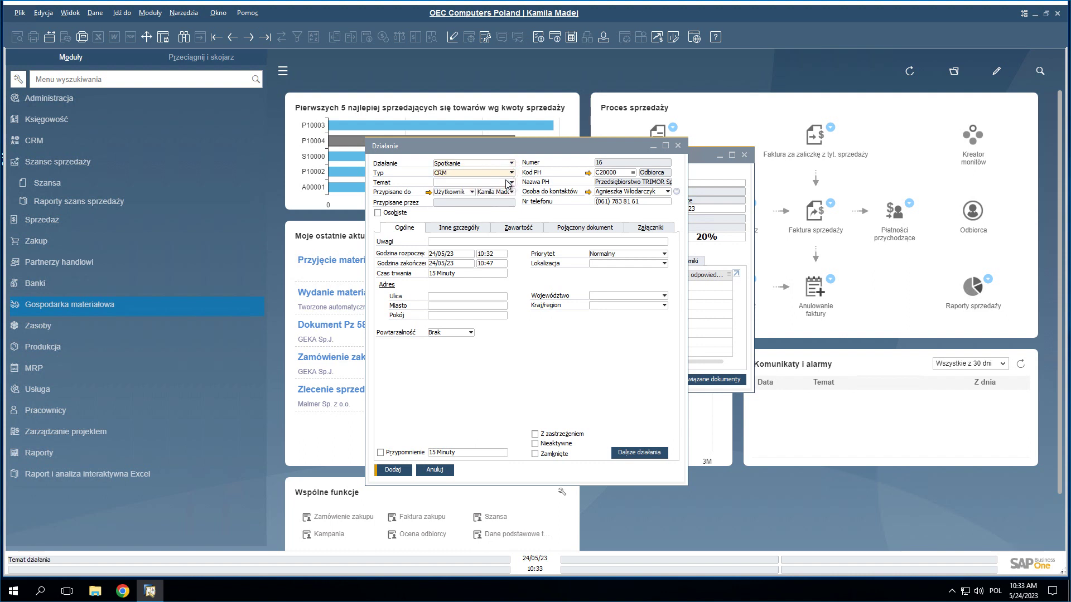
left_click(509, 182)
left_click(491, 192)
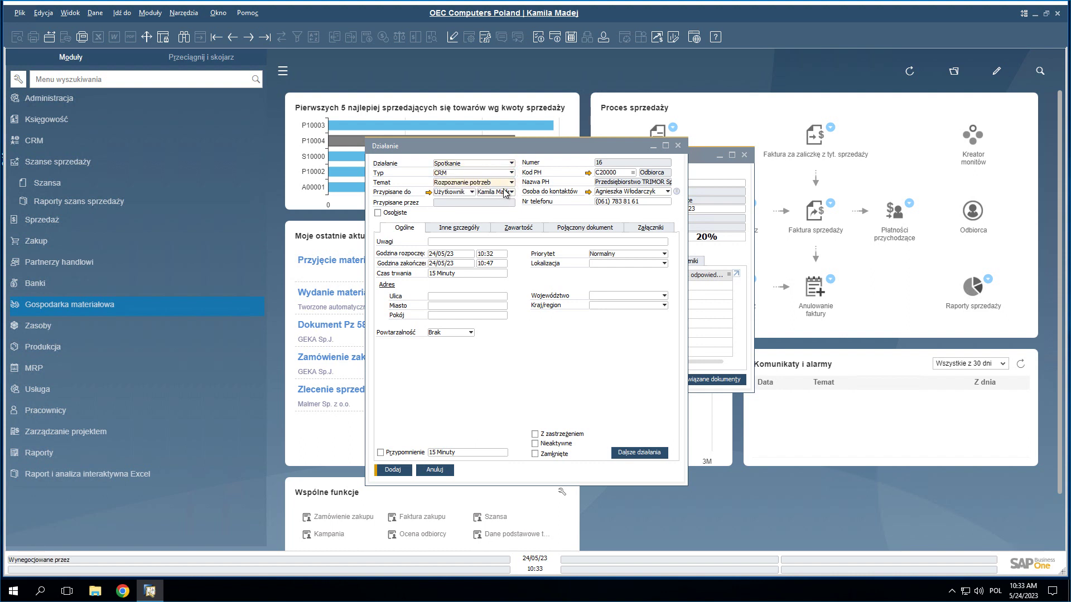
Step: Assign the activity to the salesperson's user and enter Spotkanie as its remark
left_click(511, 192)
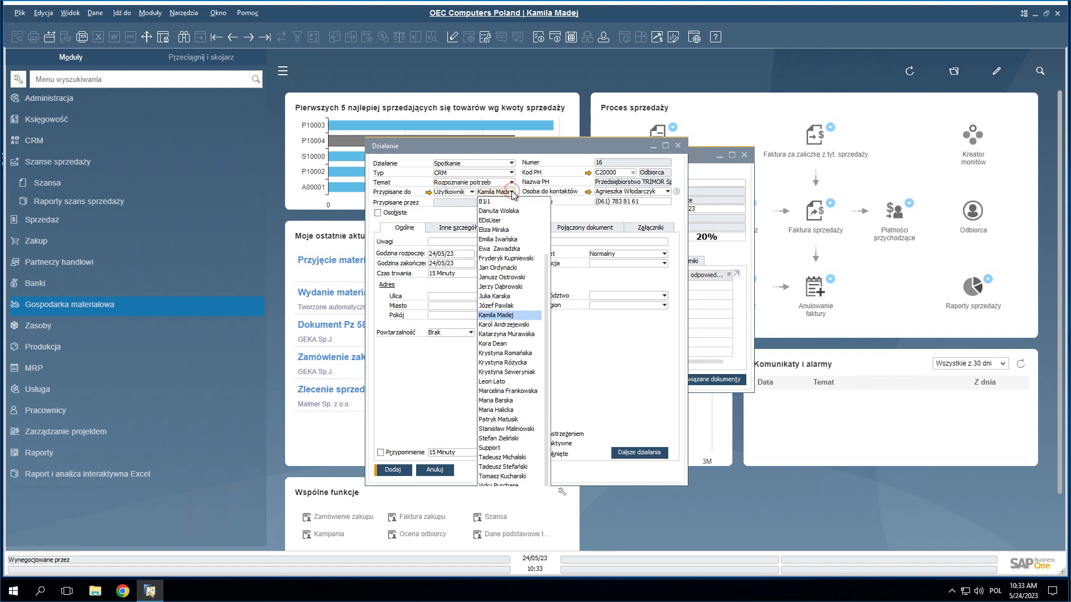
scroll(504, 206, "up", 1)
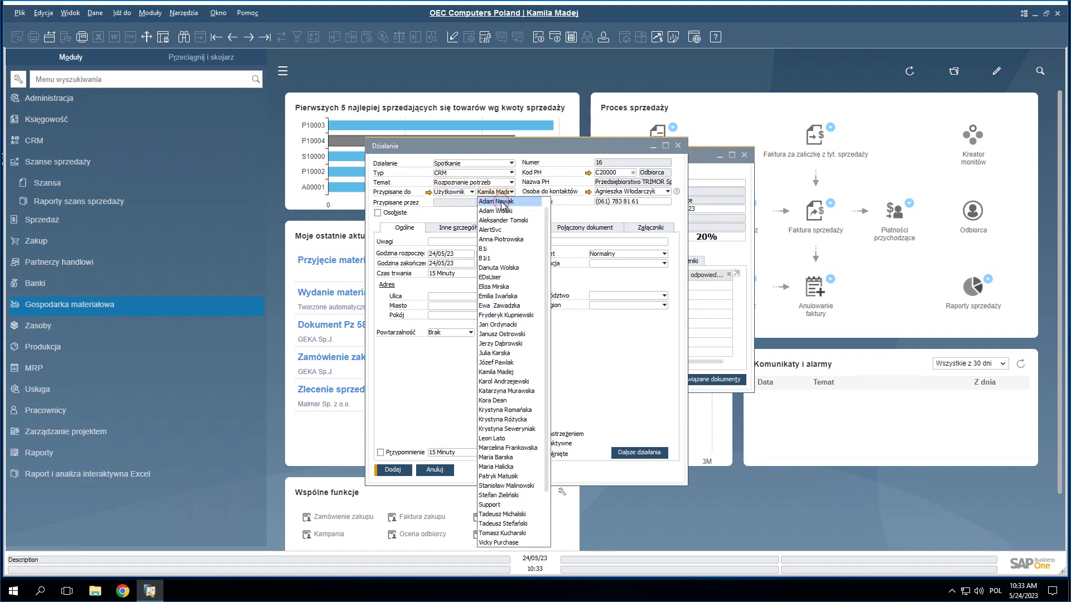
left_click(504, 204)
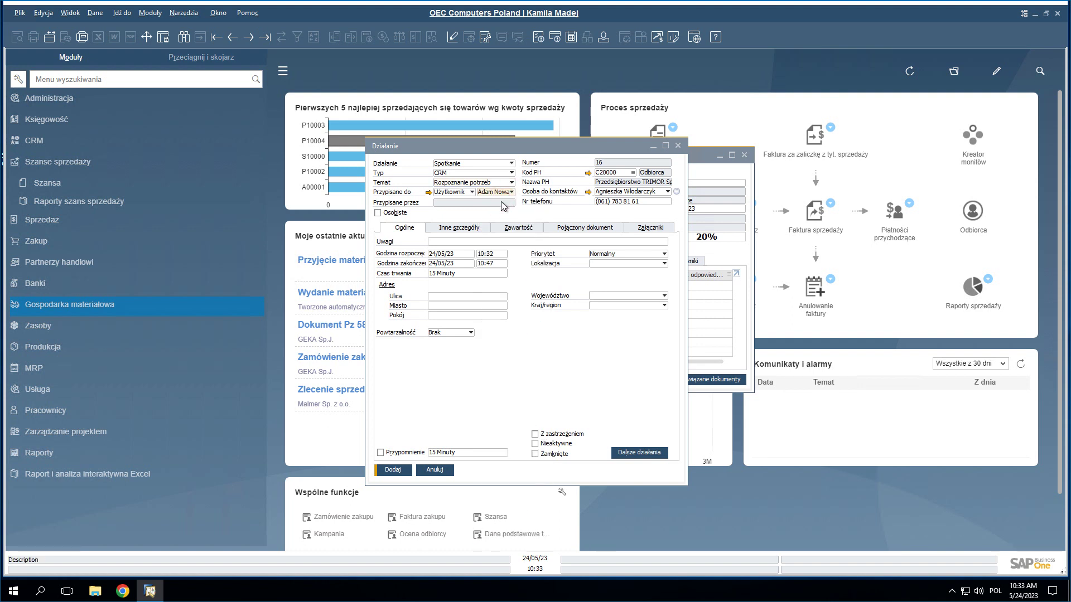
type("Spotk")
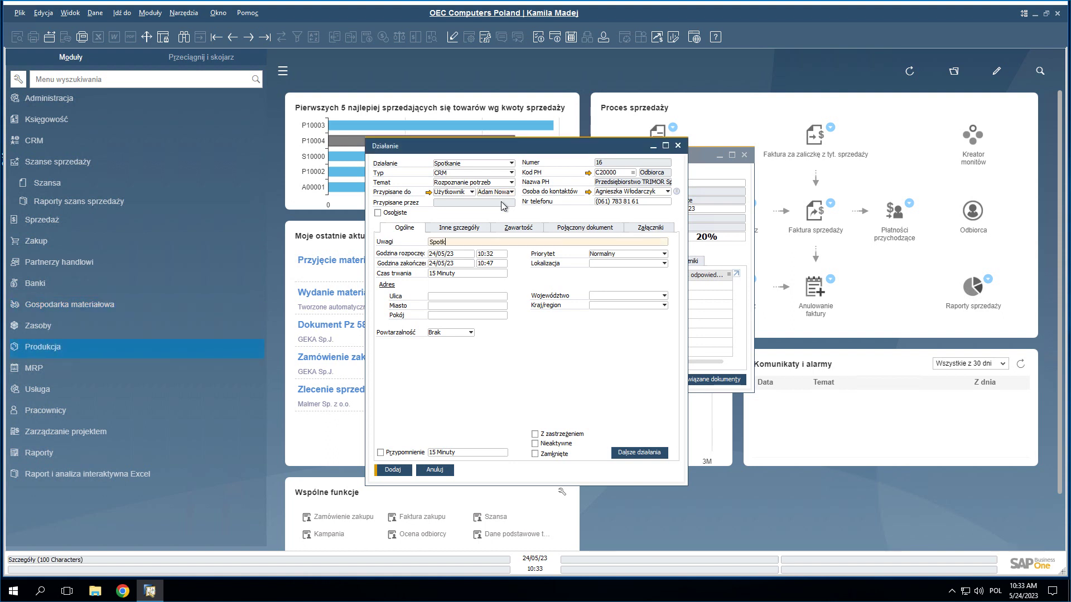
type("anie")
Step: Schedule the meeting from 10:00 to 12:00 with the business partner's address (Partner handlowy: Adres) as its location
left_click(514, 229)
left_click(407, 228)
left_click(496, 255)
type("10:00")
key("Tab")
type("12:00")
key("Tab")
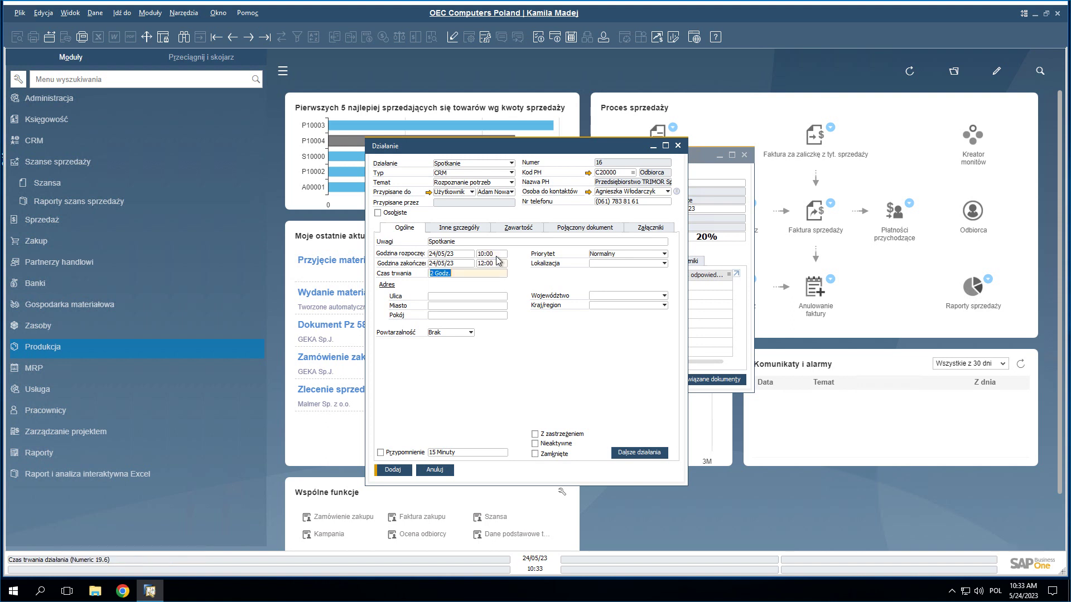
left_click(625, 264)
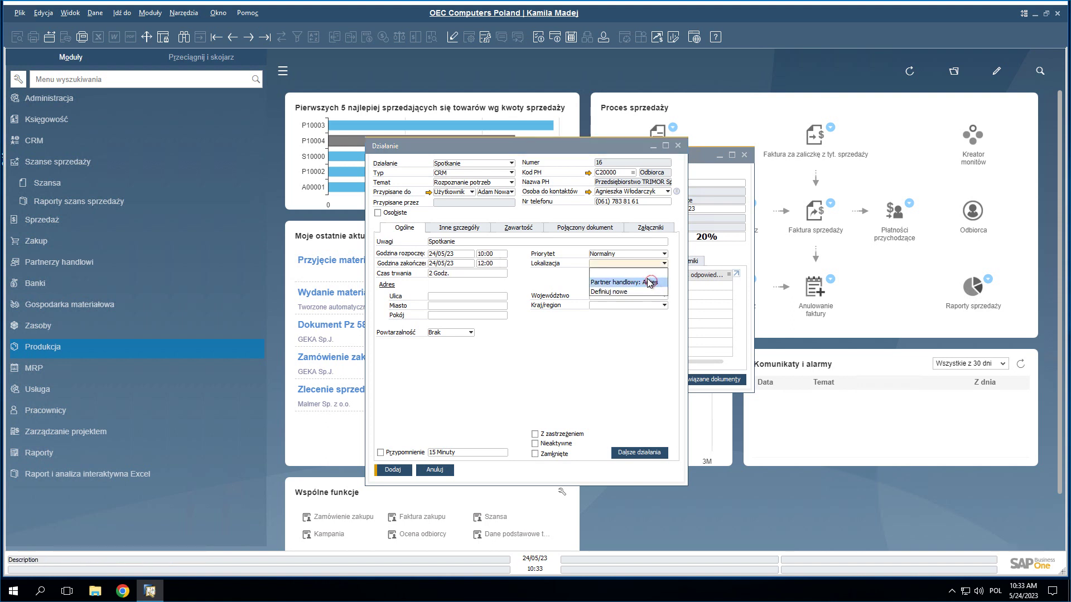
left_click(623, 272)
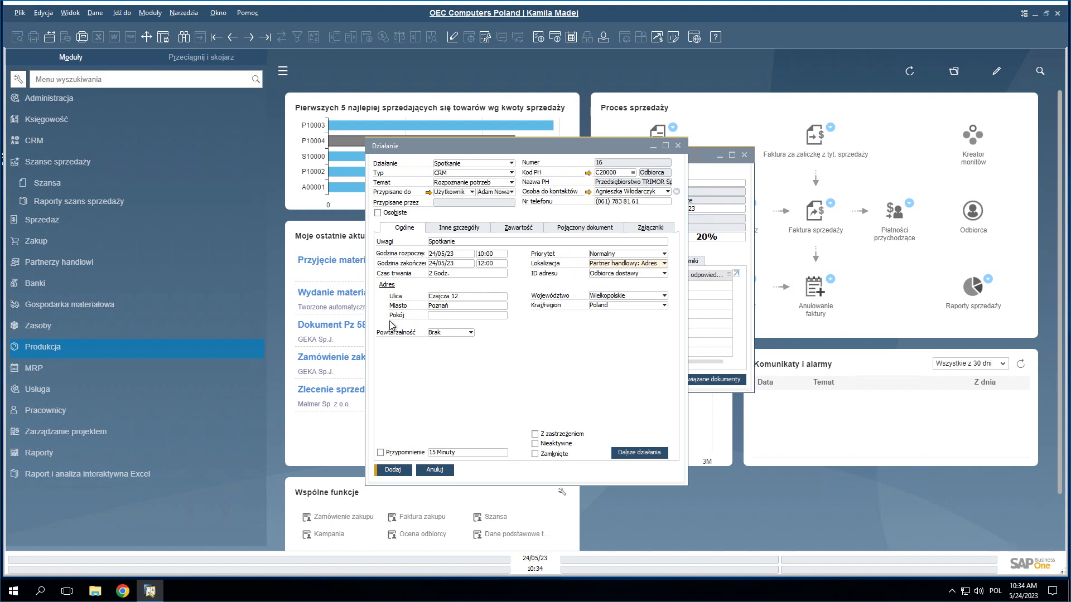
Step: Turn on the activity's reminder and set it to 60 minutes
left_click(381, 452)
left_click(457, 453)
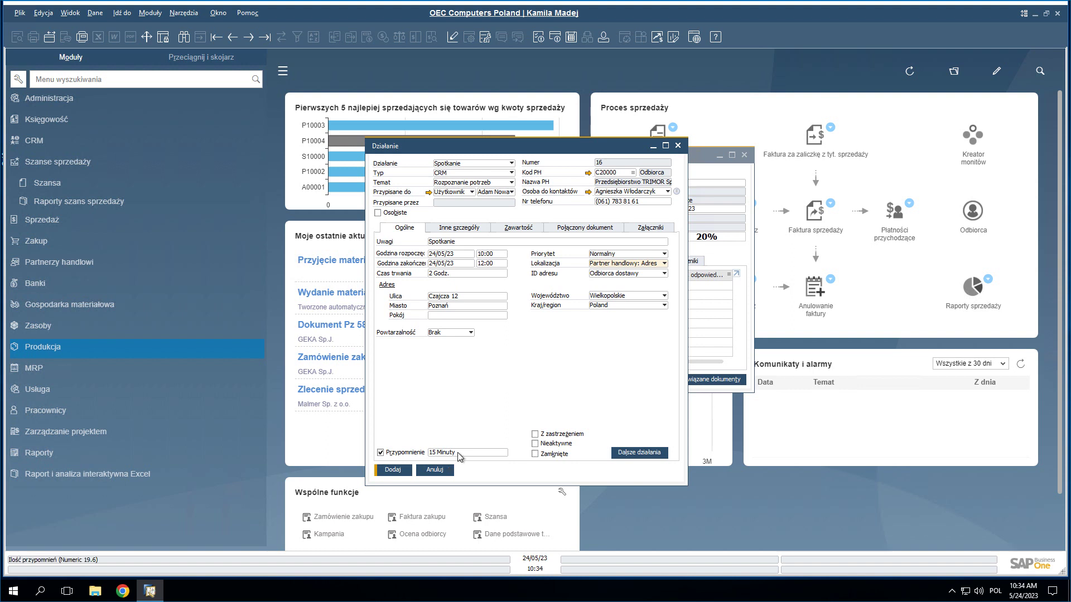
type("60")
key("Tab")
Step: Add the meeting activity and update the sales opportunity with it
key("Return")
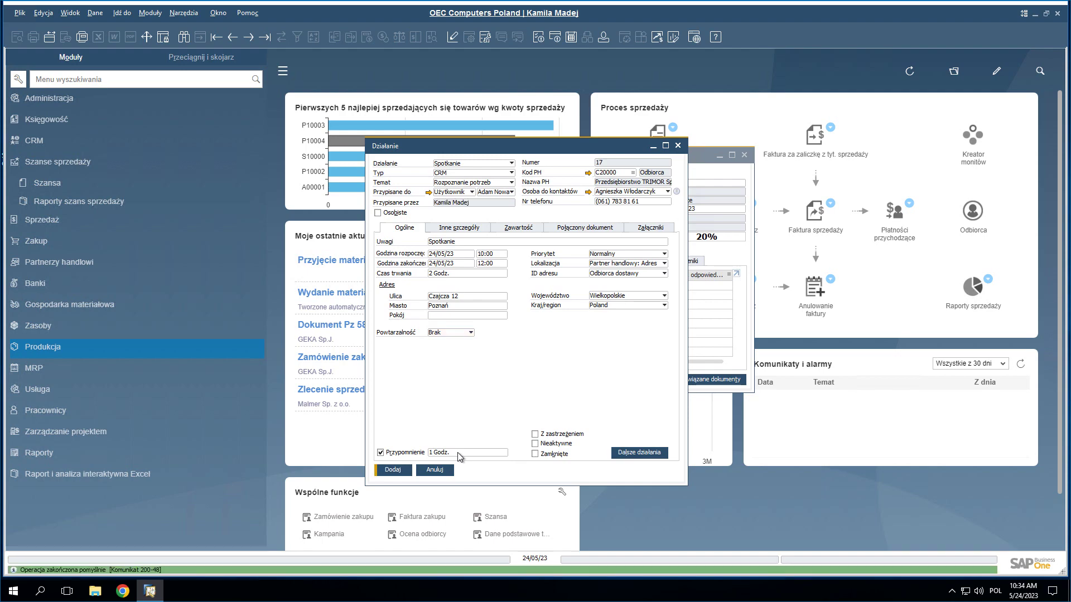
left_click(572, 37)
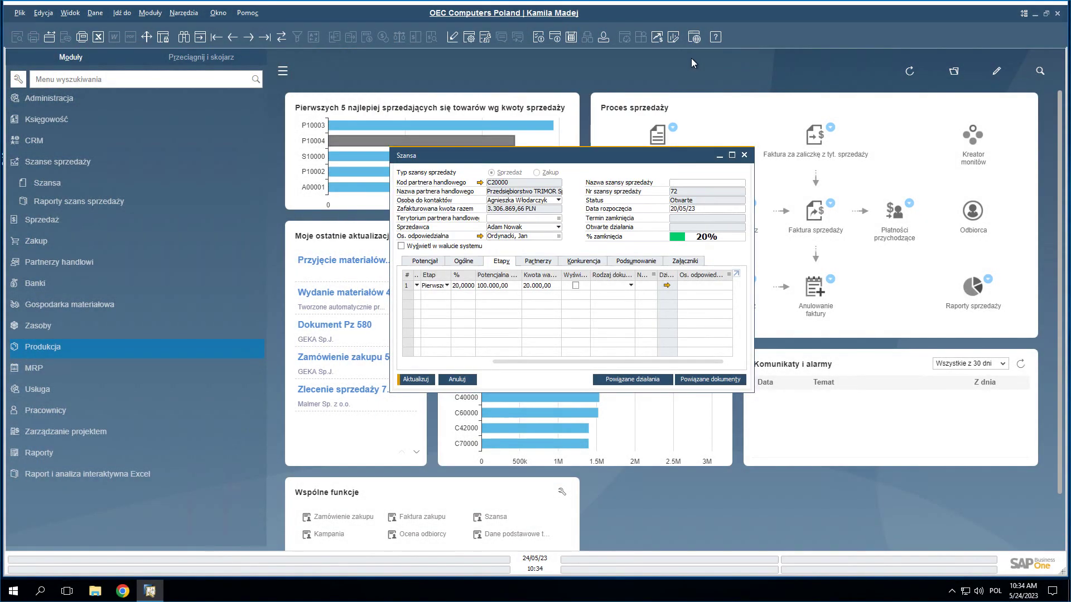
left_click(425, 379)
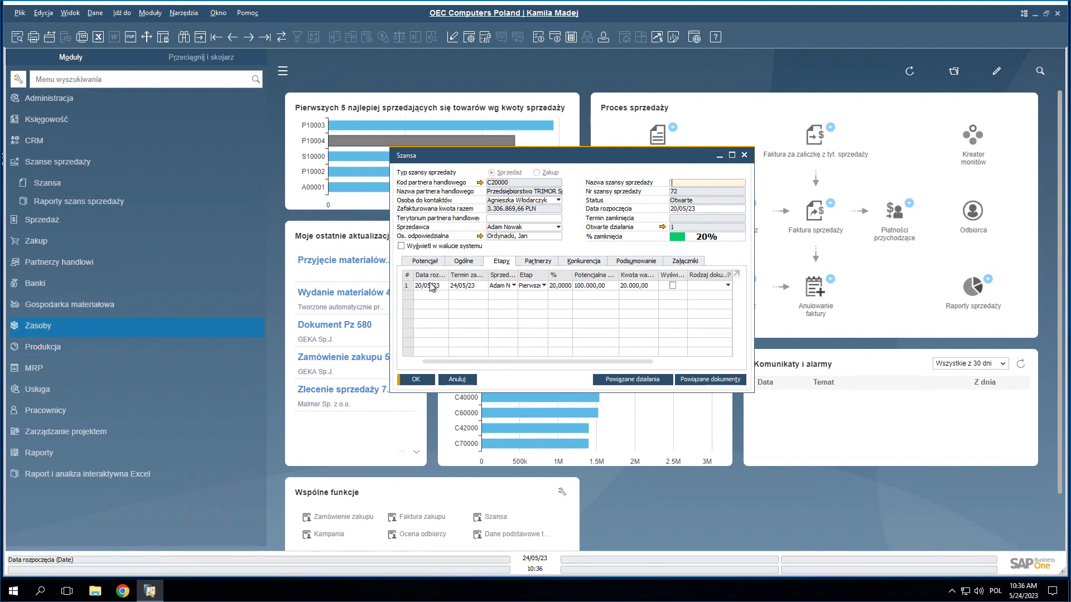
Step: Add a second stage row starting 24/05/23 and closing 25/05/23, with the stage Oferta
right_click(413, 288)
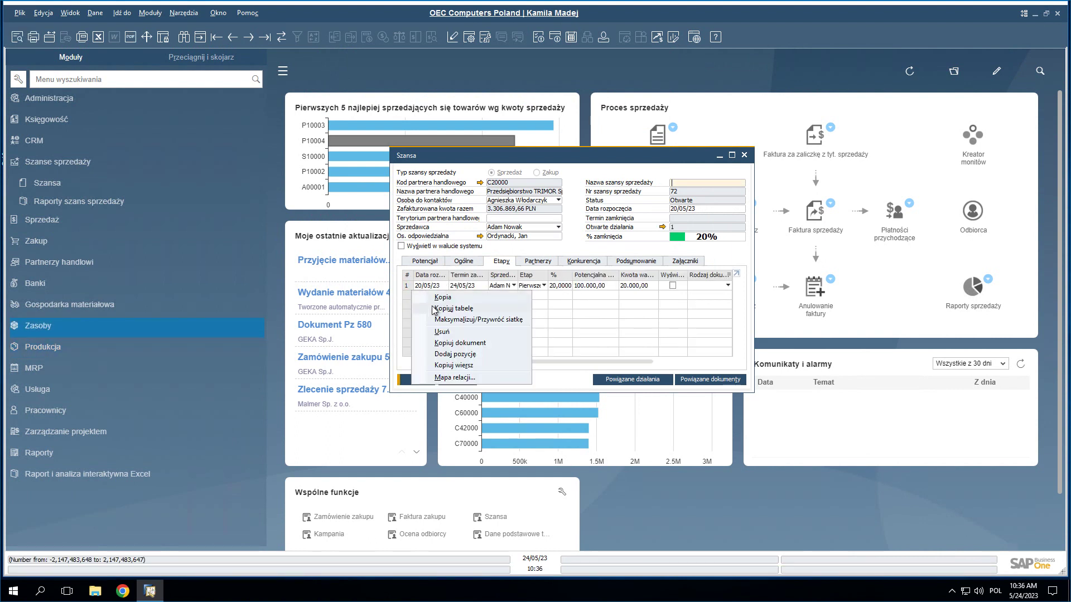
left_click(455, 355)
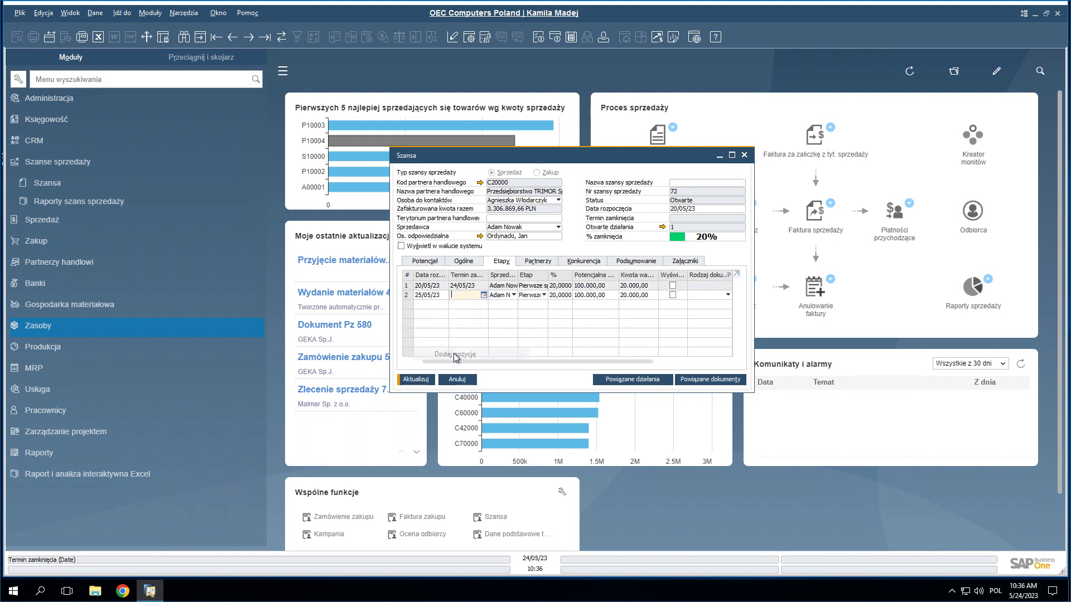
left_click(430, 295)
type("24")
key("Tab")
type("25")
key("Tab")
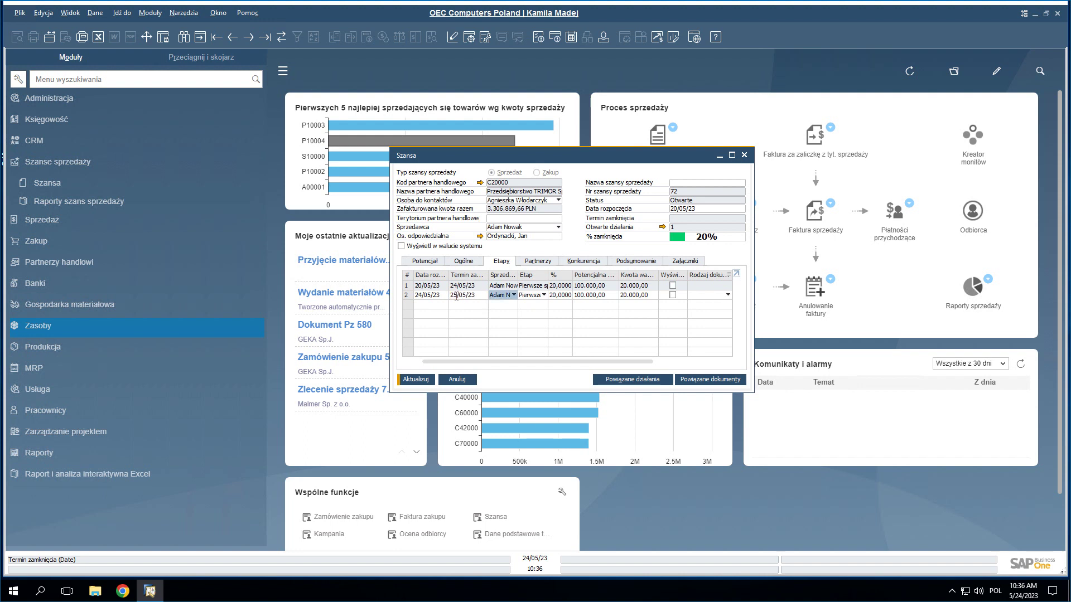
left_click(544, 296)
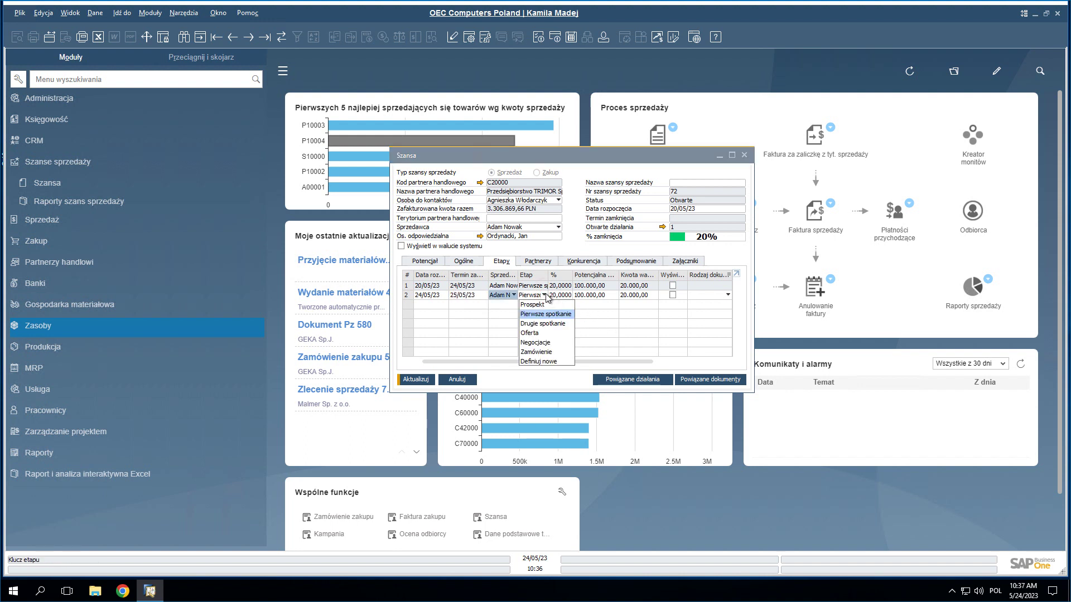
left_click(534, 333)
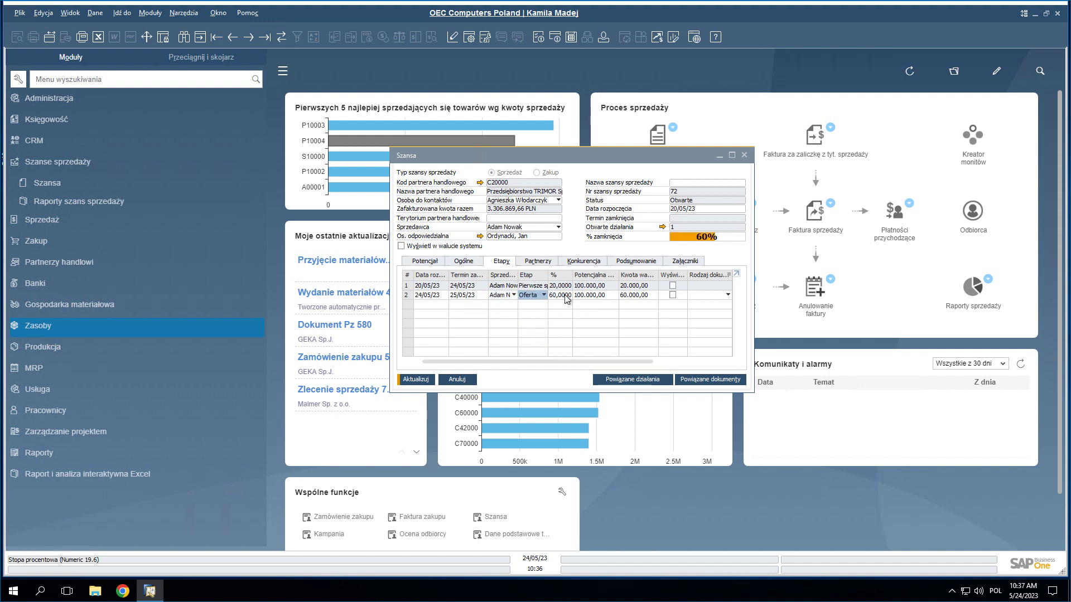
Step: Link the Oferta stage to the partner's sales quotation (Oferty sprzedaży) dated 24/05/23, accepting the update of amount and gross profit
left_click_drag(506, 362, 607, 360)
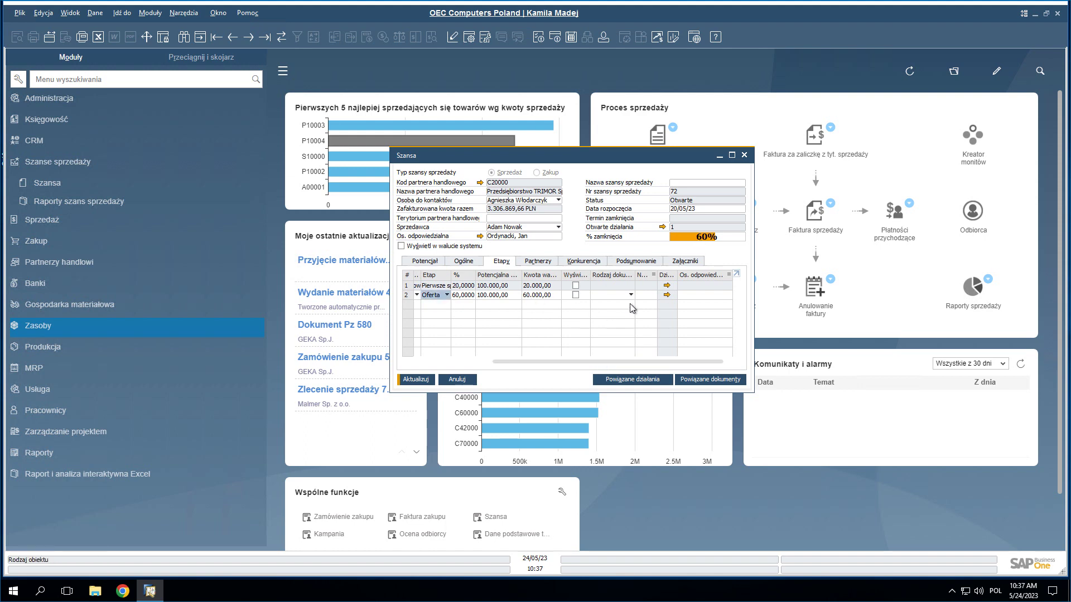
left_click(628, 296)
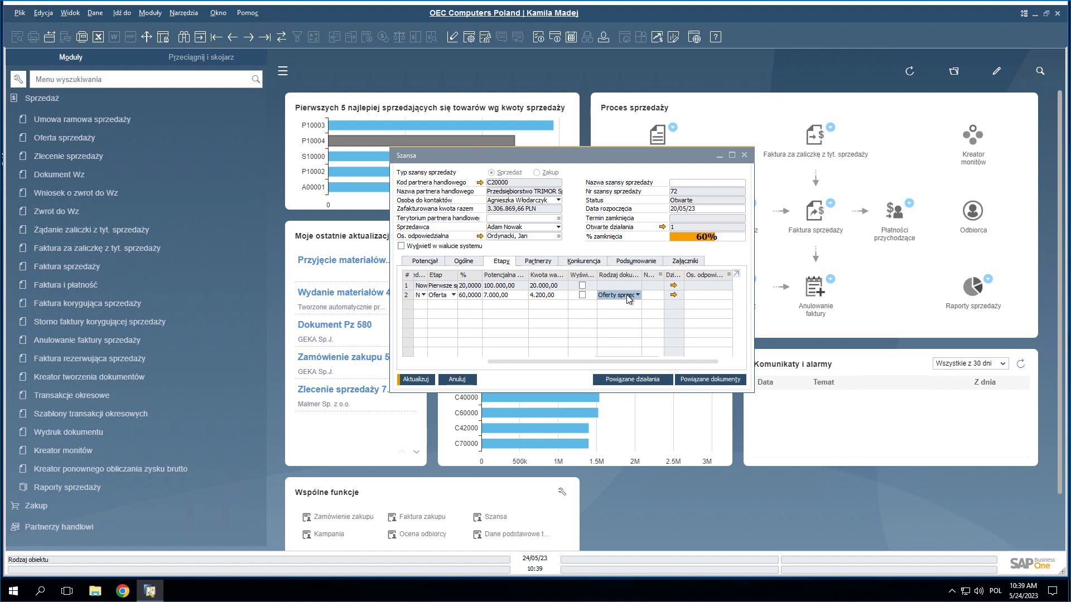
left_click(673, 294)
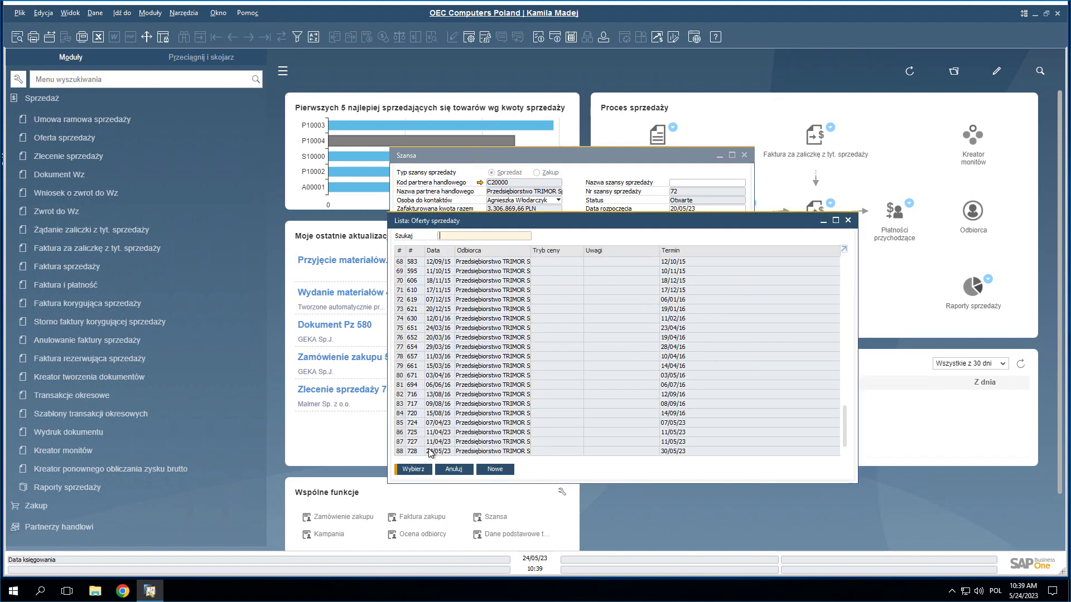
left_click(431, 452)
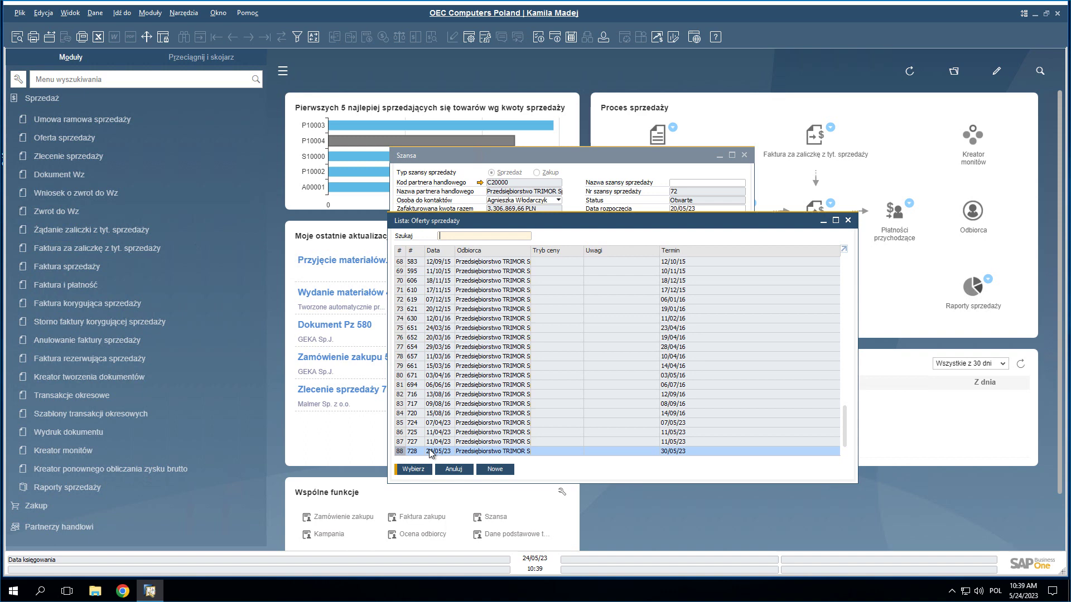
double_click(429, 449)
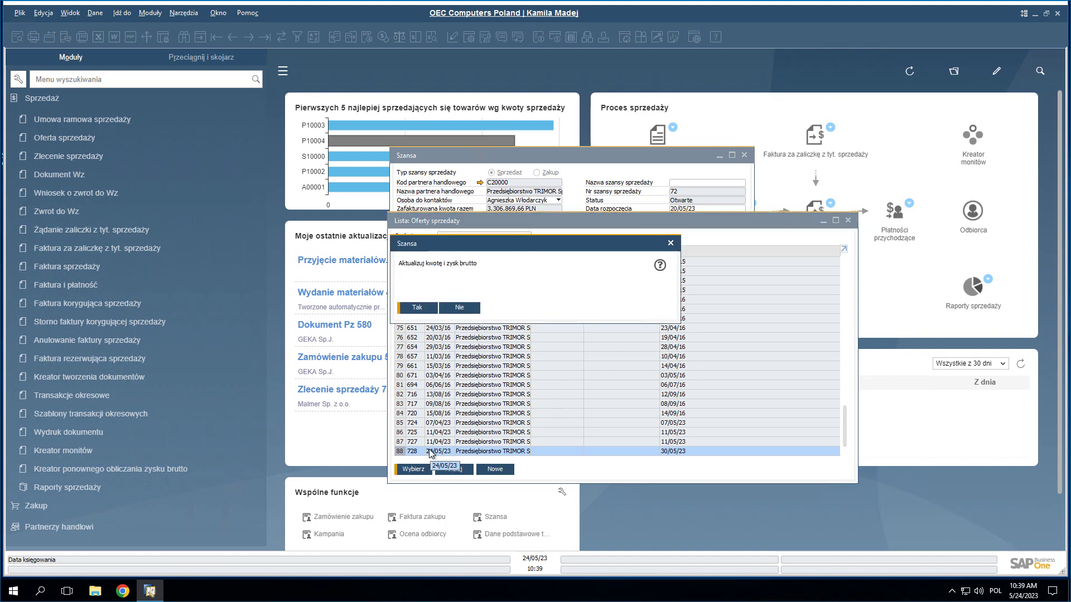
left_click(429, 310)
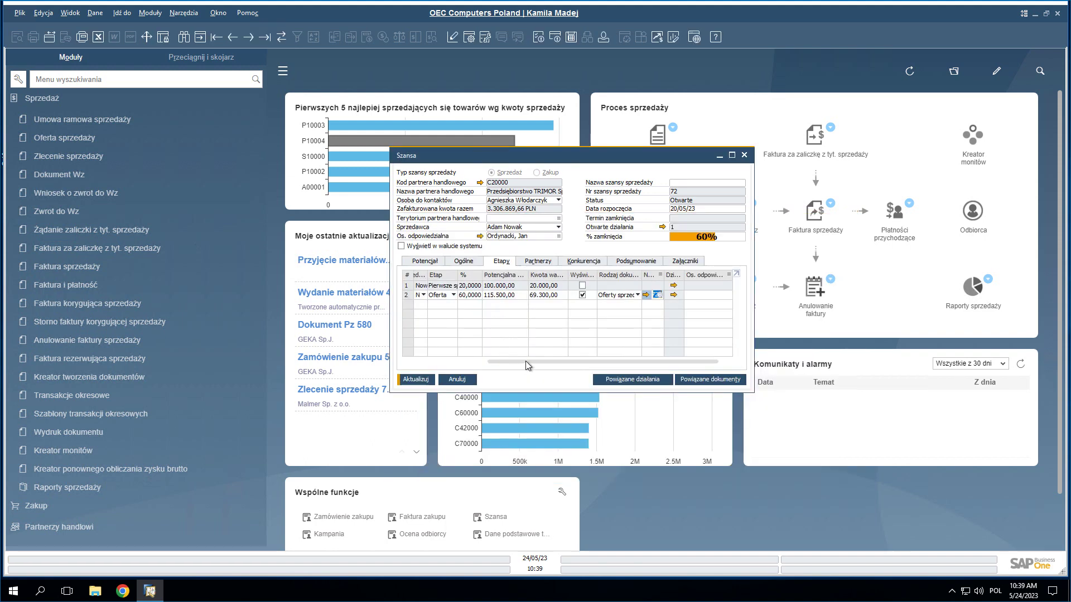
Step: Check the opportunity's potential amount and gross profit figures against its stage rows
left_click_drag(525, 361, 459, 361)
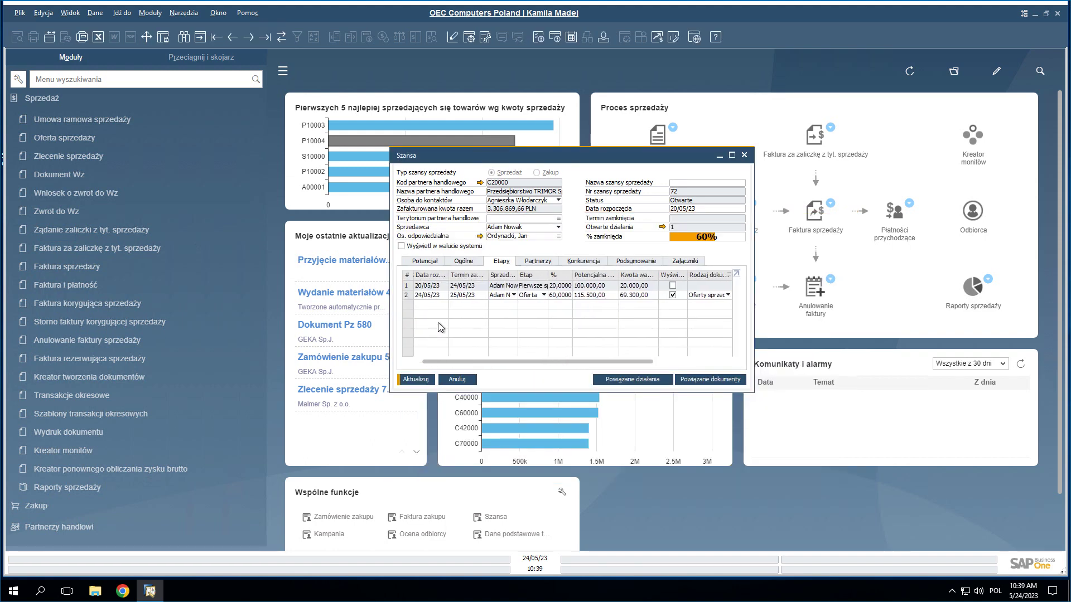
left_click(425, 261)
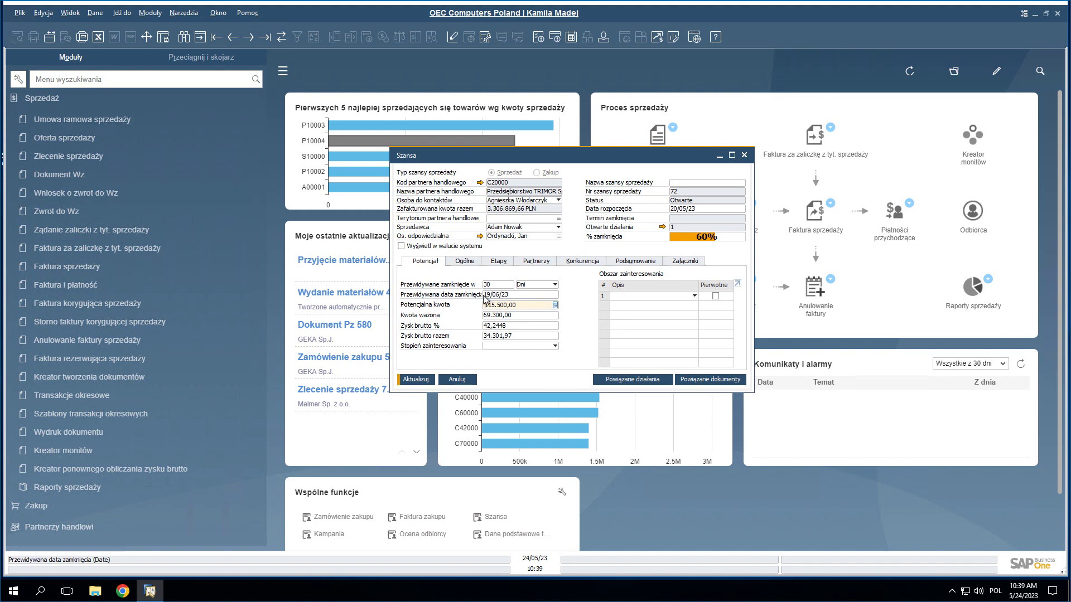
left_click(500, 261)
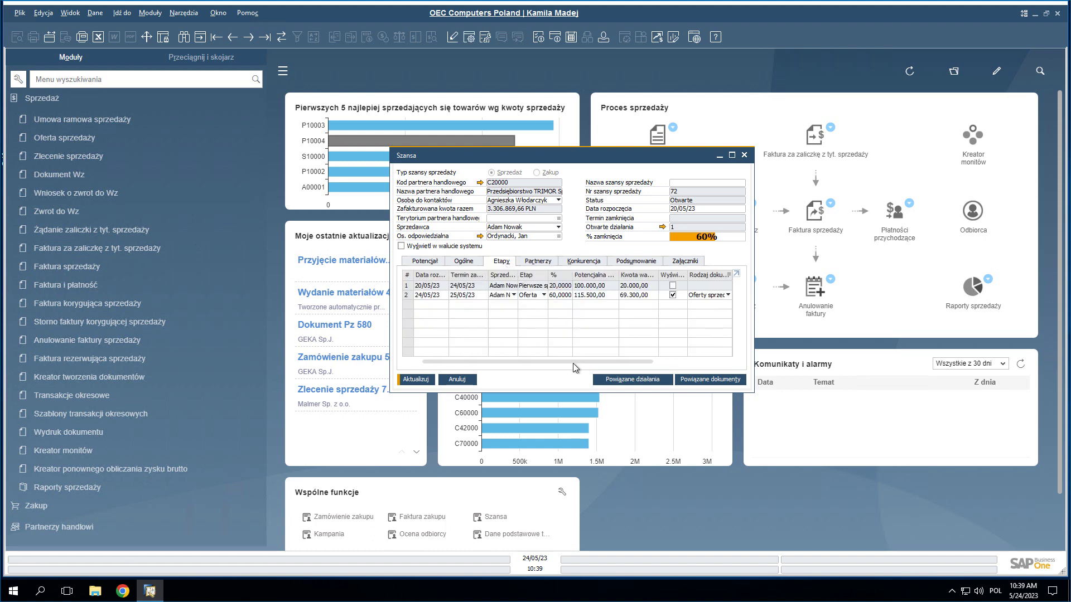
Step: Create a Zadanie activity for the Oferta stage with type CRM, subject Oferta and the remark "Wysłanie oferty"
left_click_drag(573, 363, 696, 366)
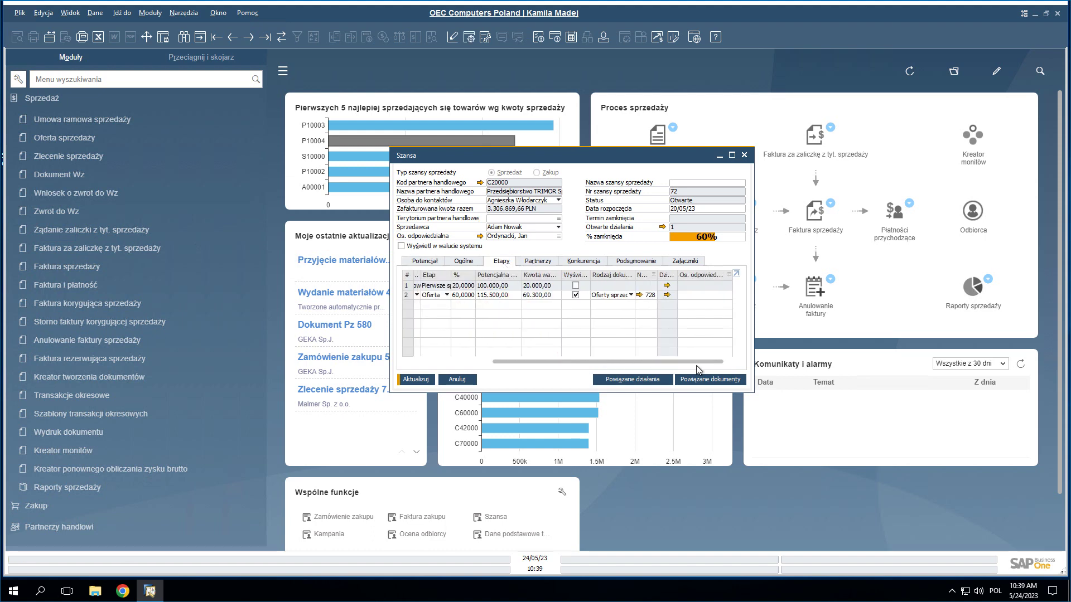
left_click(667, 295)
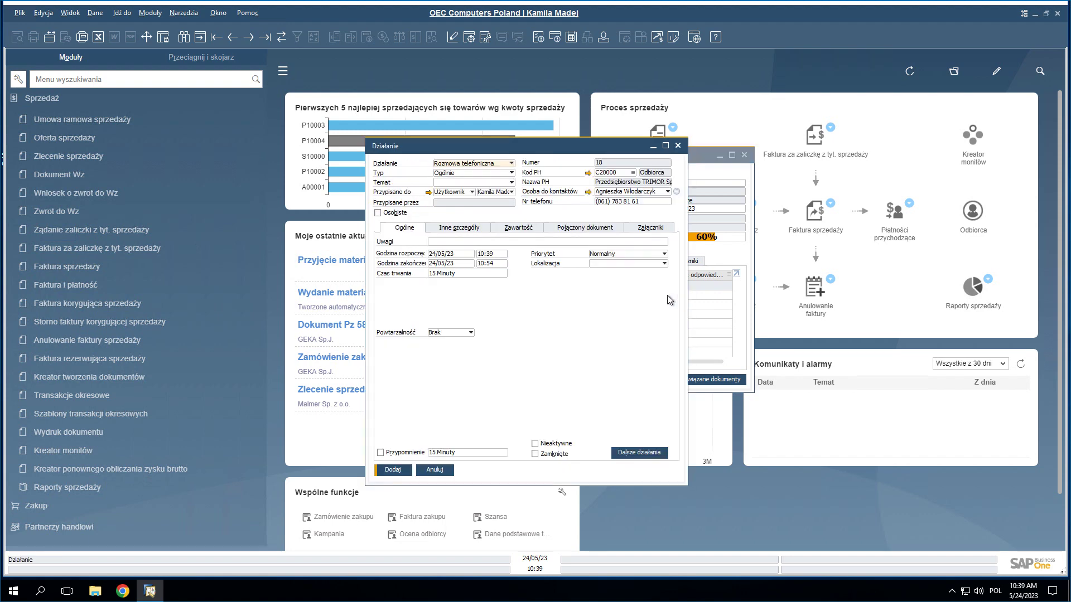
left_click(510, 172)
left_click(474, 190)
left_click(510, 183)
left_click(474, 207)
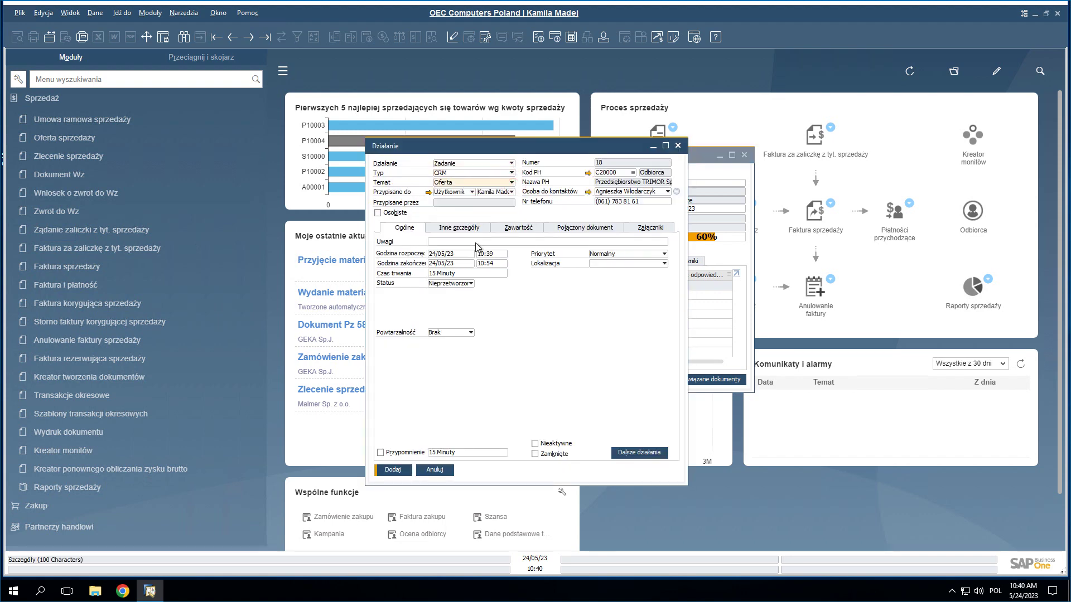
left_click(476, 243)
type("Wysłanie oferty")
key("Tab")
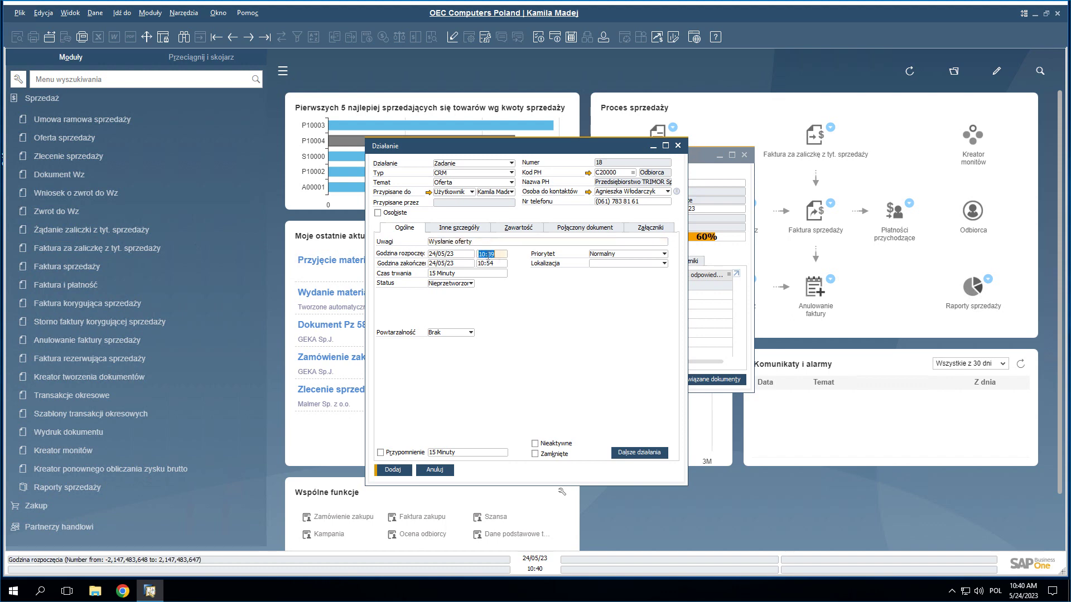
Step: Link the activity to the Oferty sprzedaży document dated 24/05/23, and save both the activity and the opportunity
left_click(587, 229)
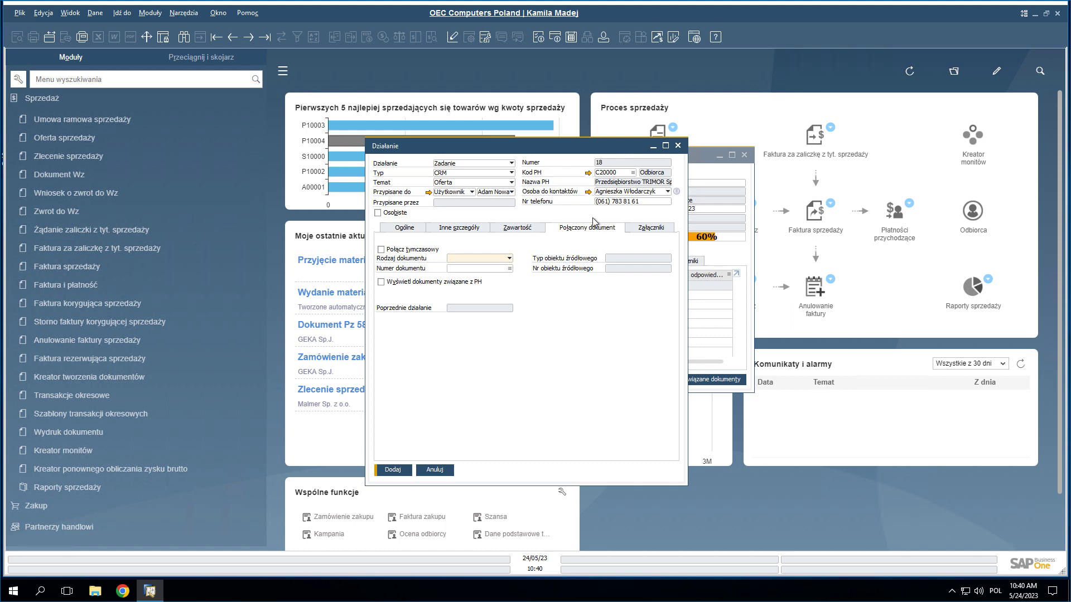
left_click(510, 258)
left_click(500, 277)
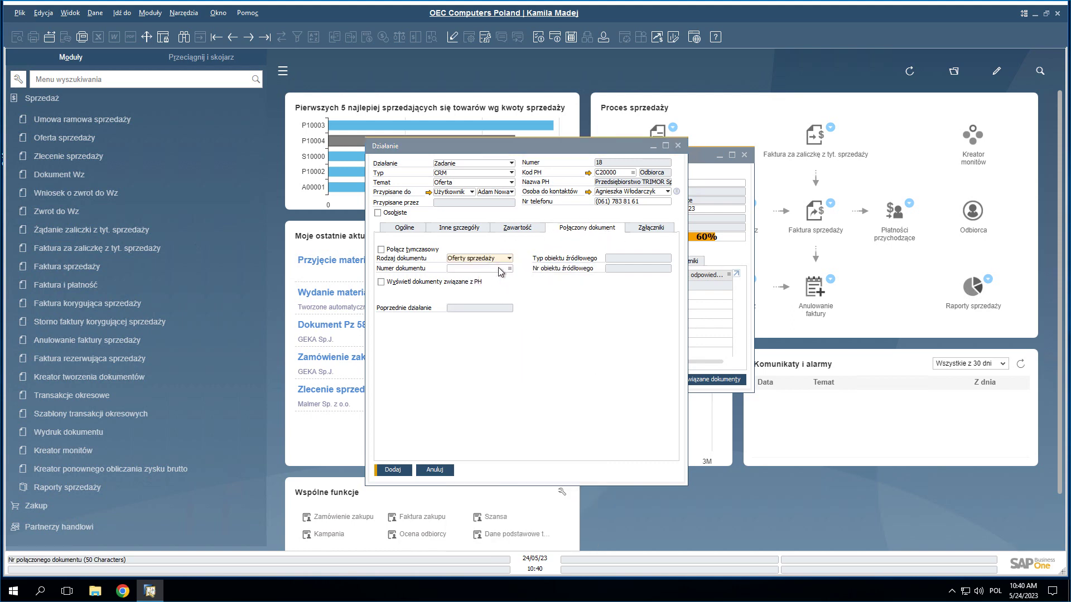
left_click(510, 269)
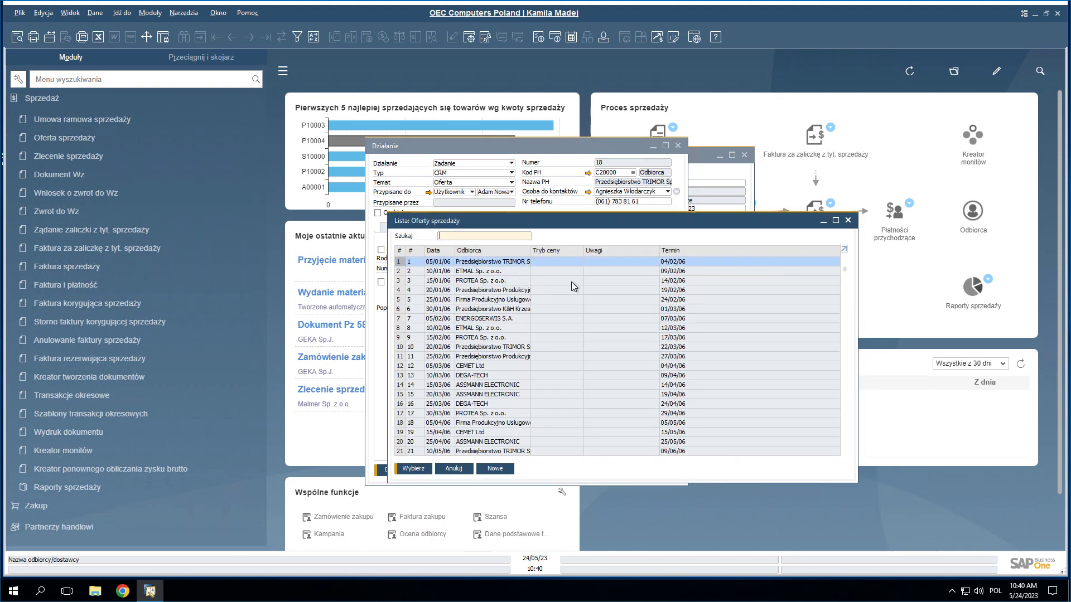
left_click_drag(844, 270, 820, 476)
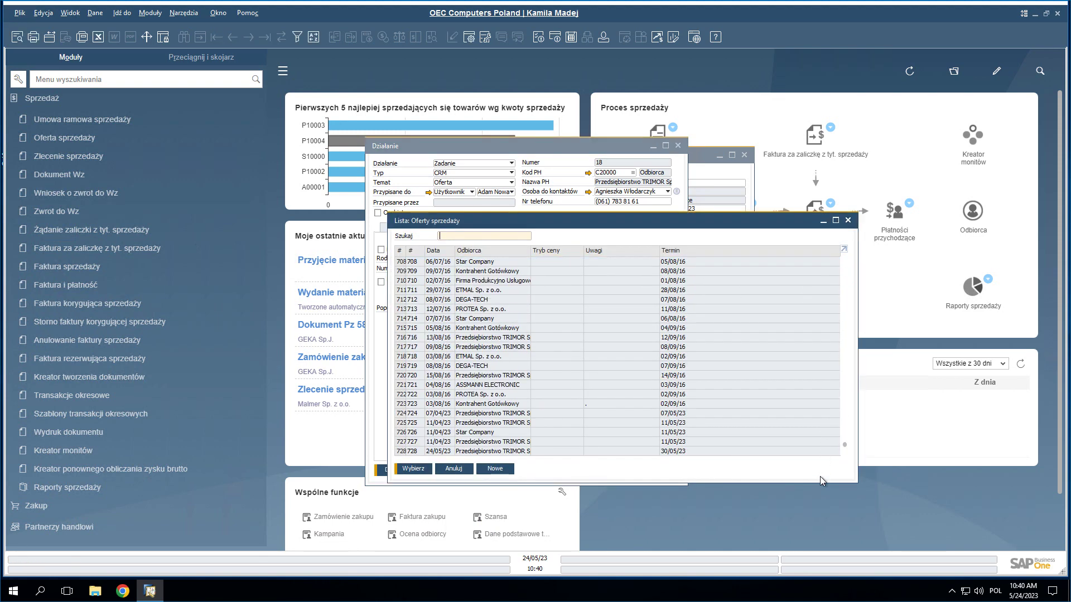
left_click(459, 453)
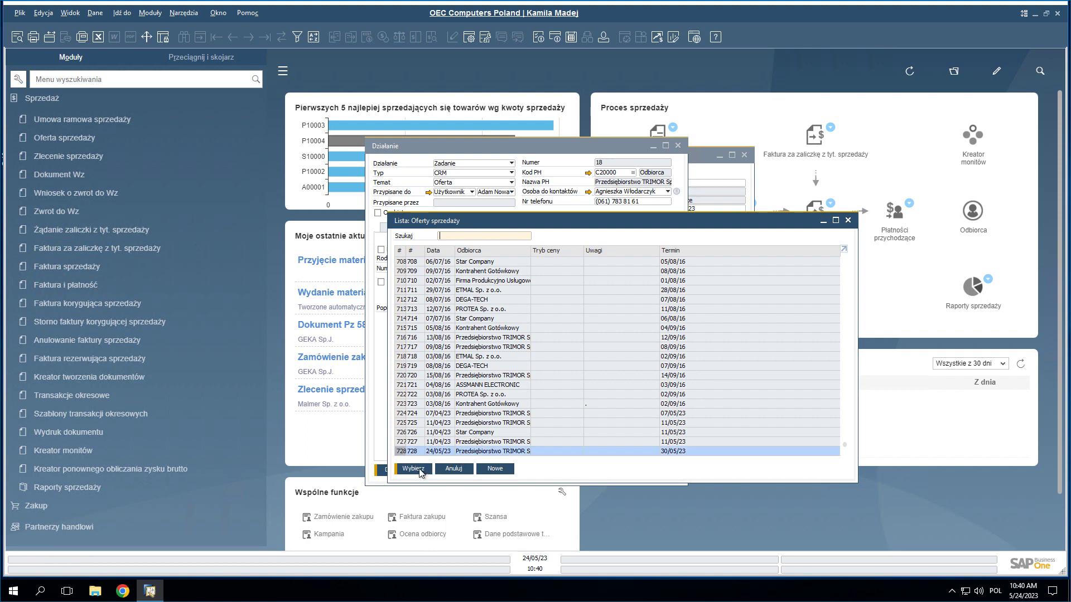
left_click(411, 468)
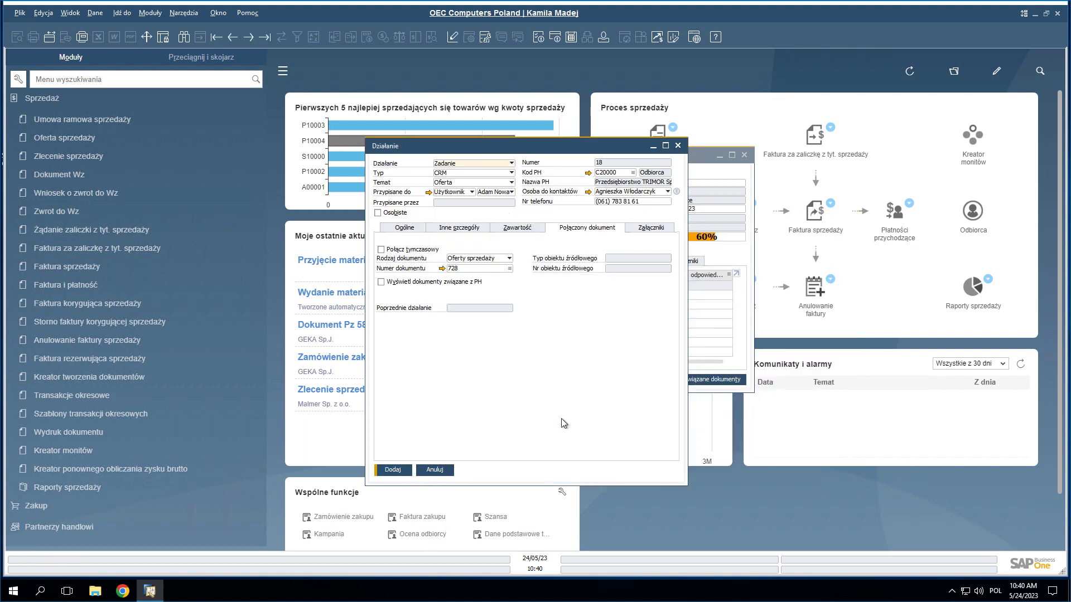
left_click(393, 471)
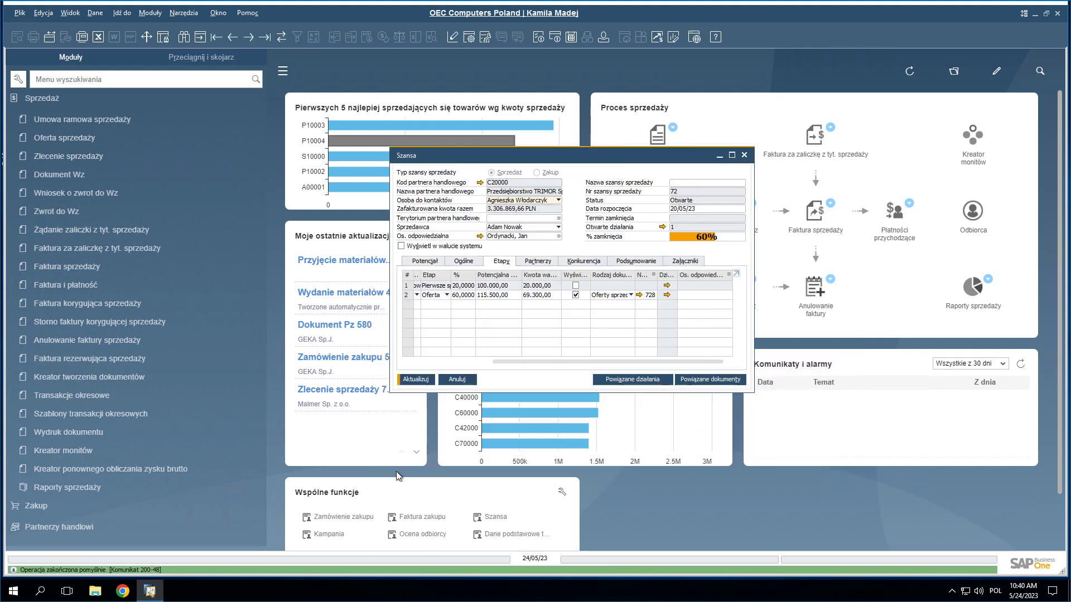
left_click(416, 379)
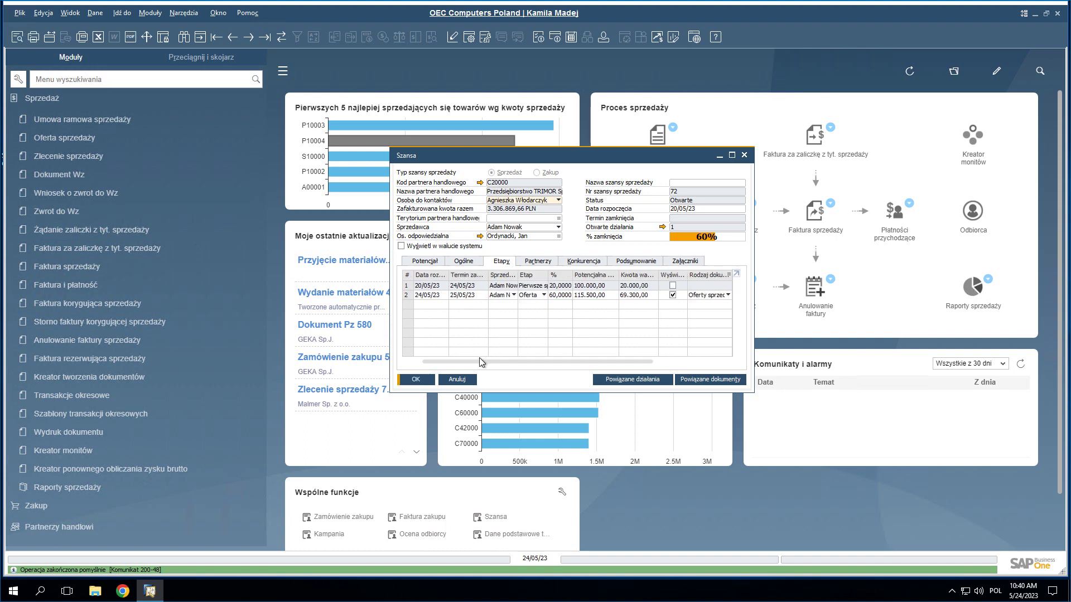
Step: Review the activity saved for the Oferta stage, examining its general details and linked document
left_click_drag(477, 361, 641, 350)
left_click(667, 297)
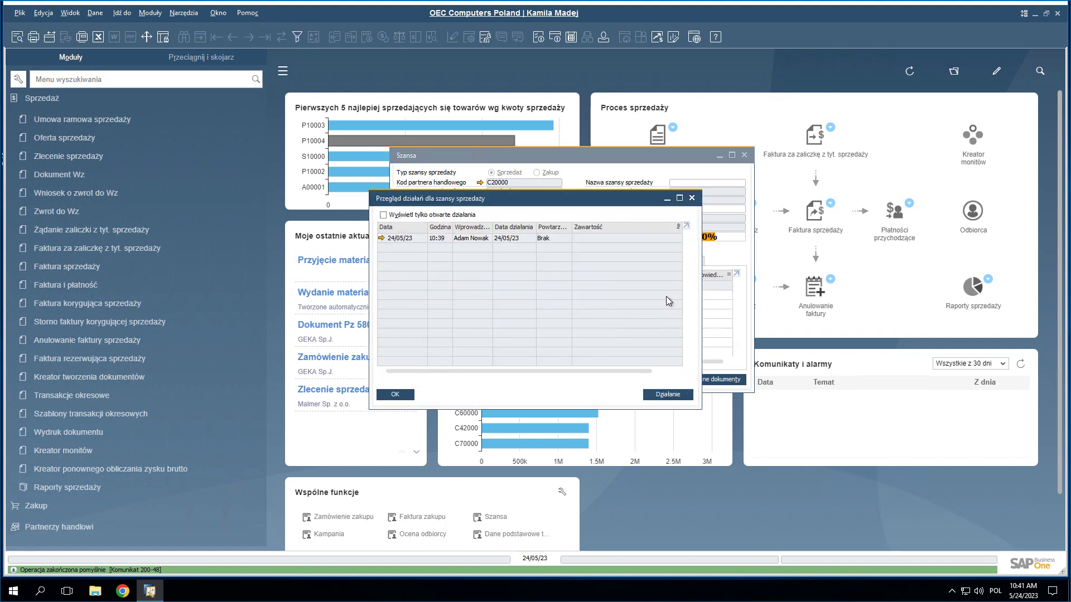
left_click(381, 238)
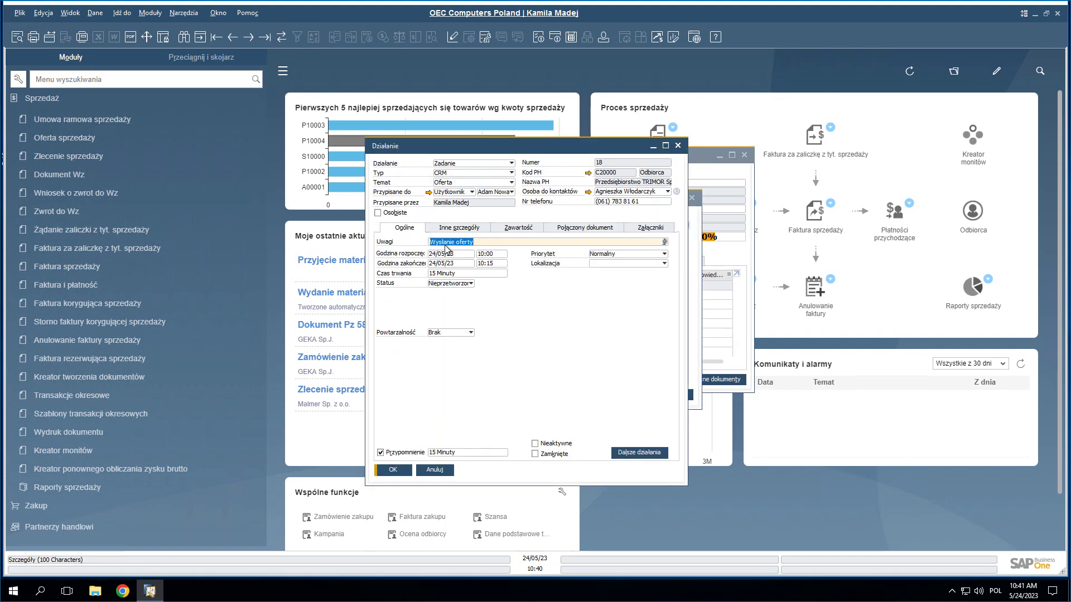
left_click(580, 228)
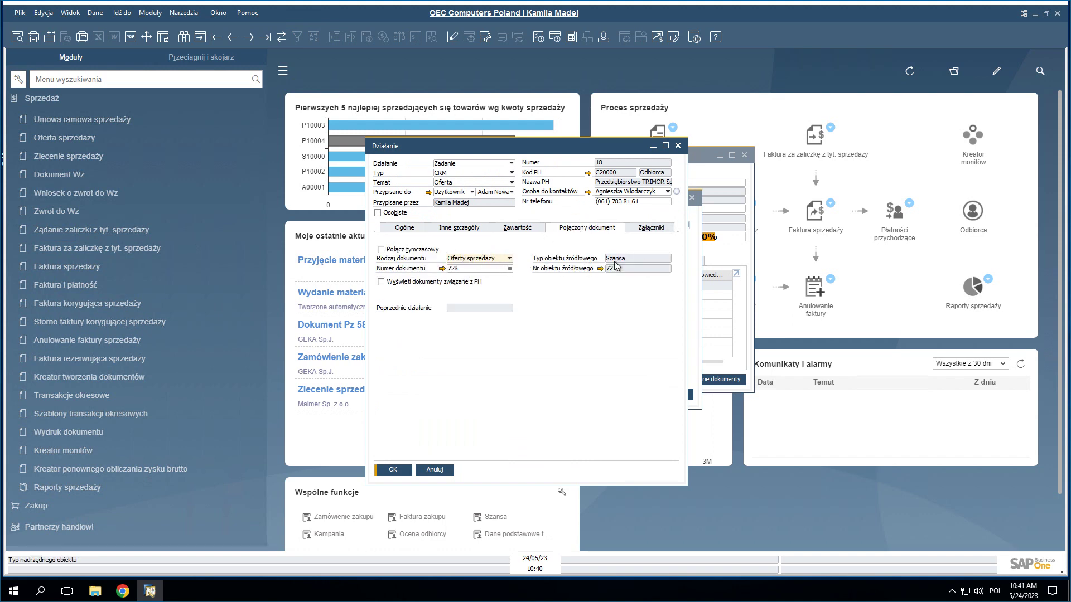
key("Escape")
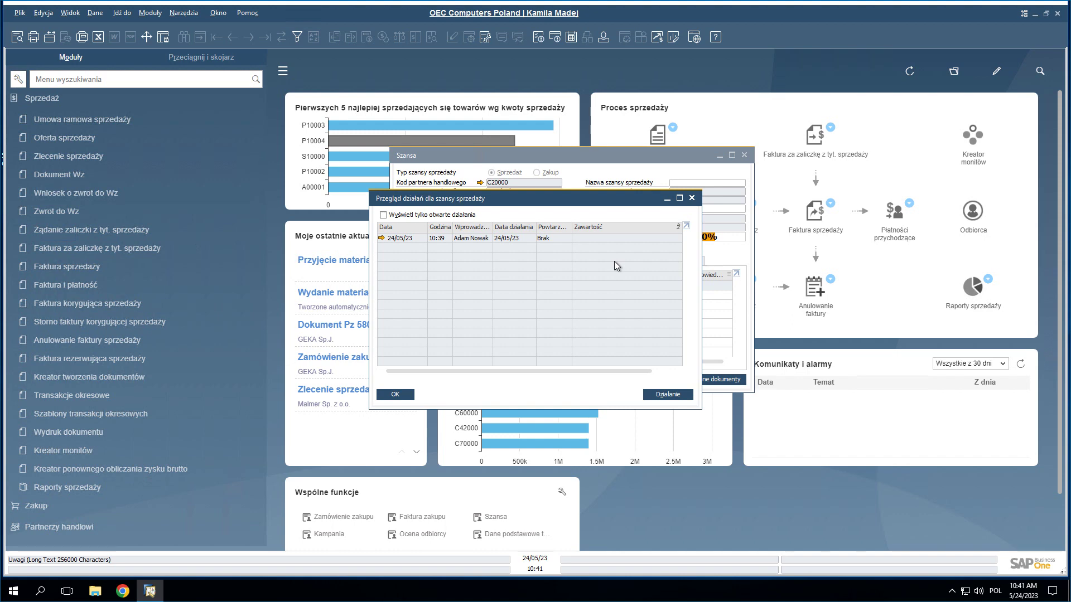
left_click(395, 394)
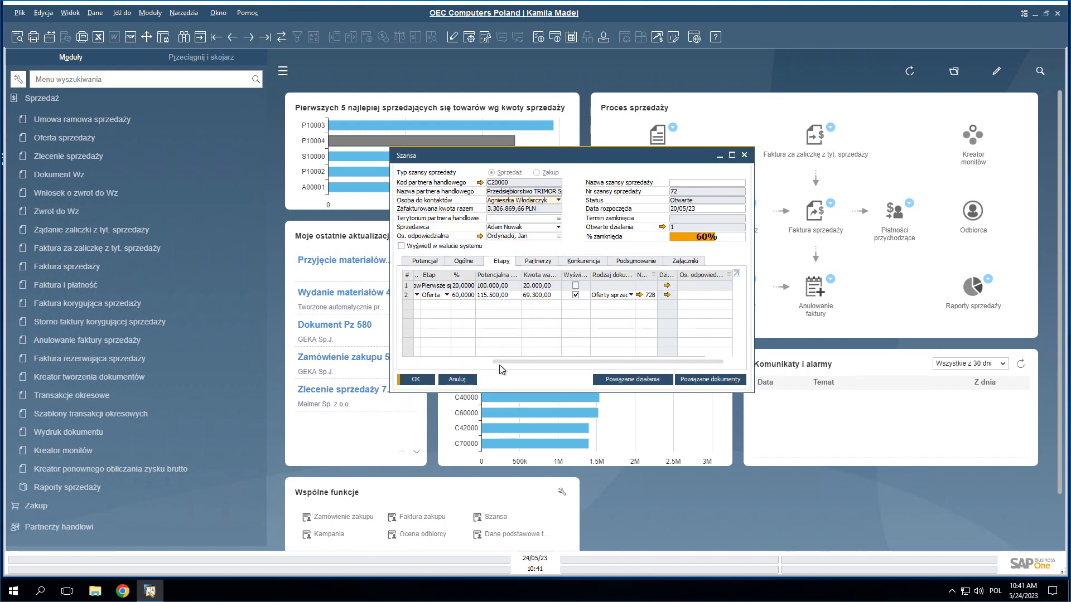
Step: Examine the opportunity's partner, competitor and summary details
left_click(546, 263)
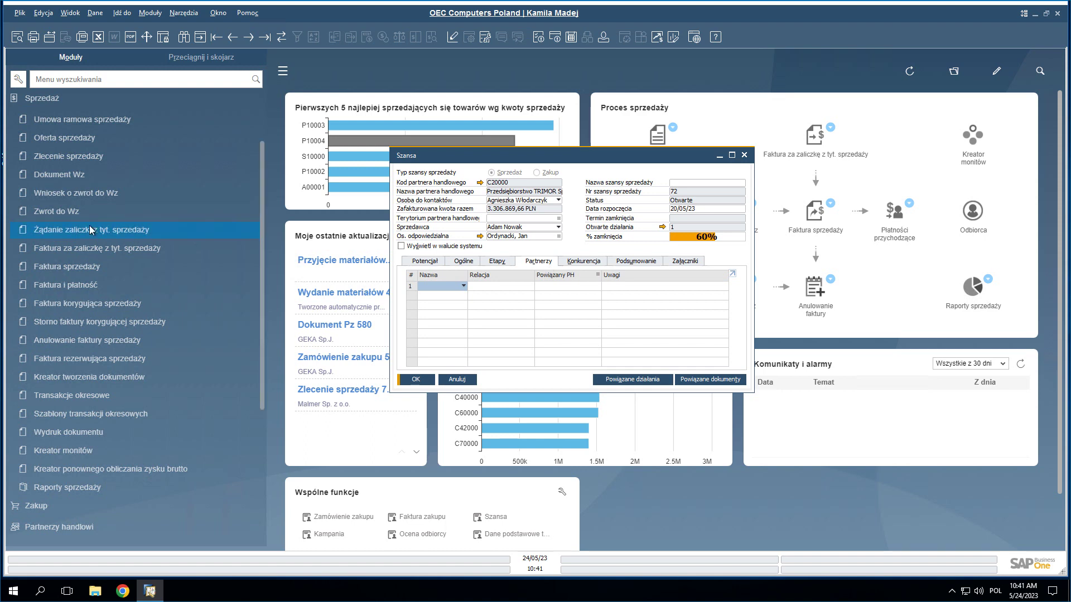
left_click(580, 266)
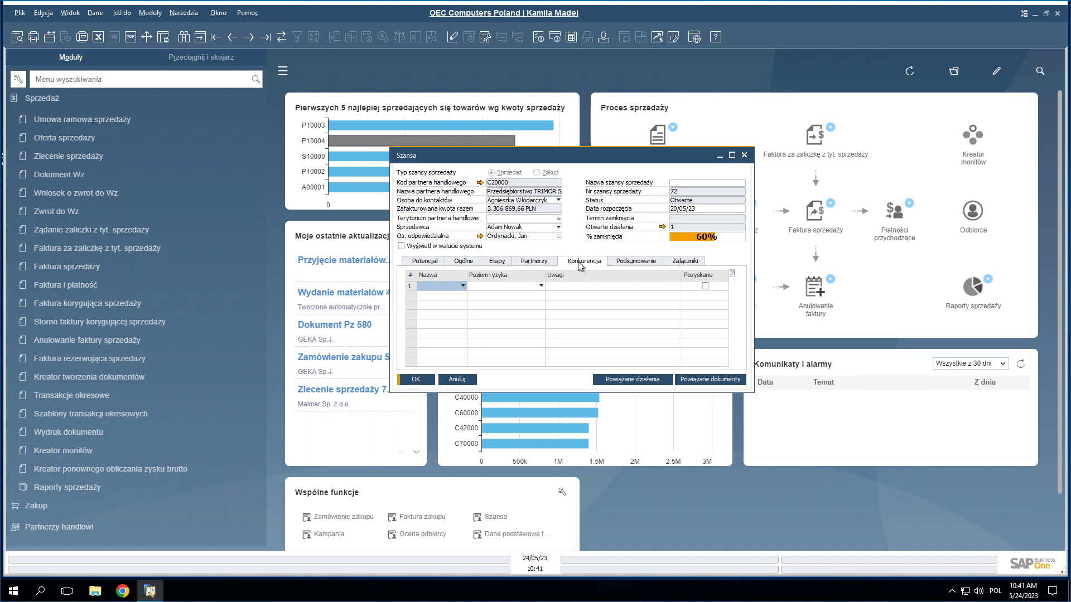
left_click(641, 264)
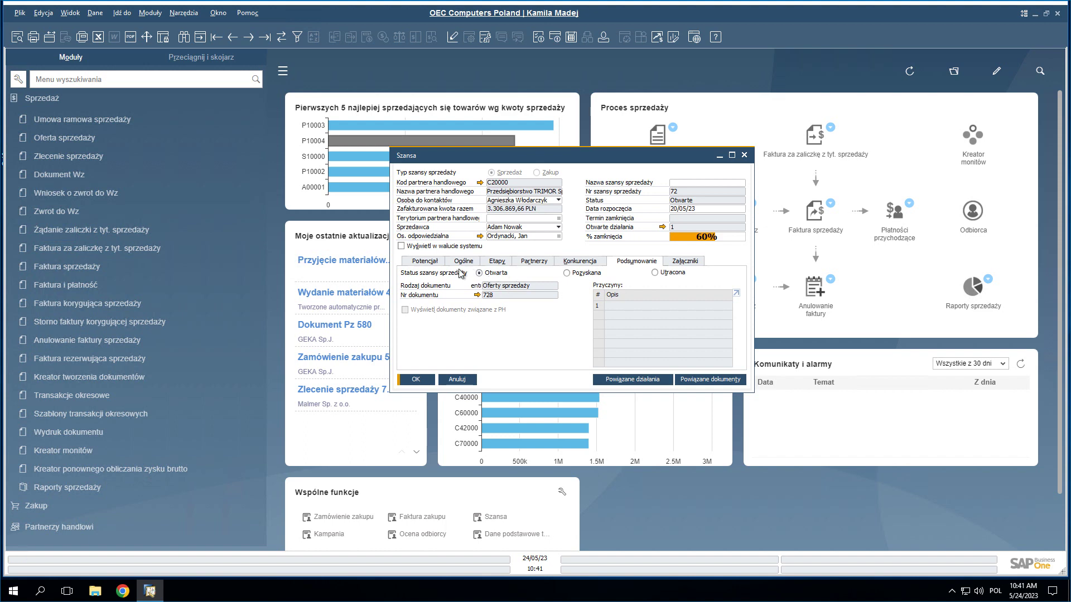
Step: Try marking the opportunity as Utracona, inspect the available loss reasons, and close it without saving
left_click(654, 272)
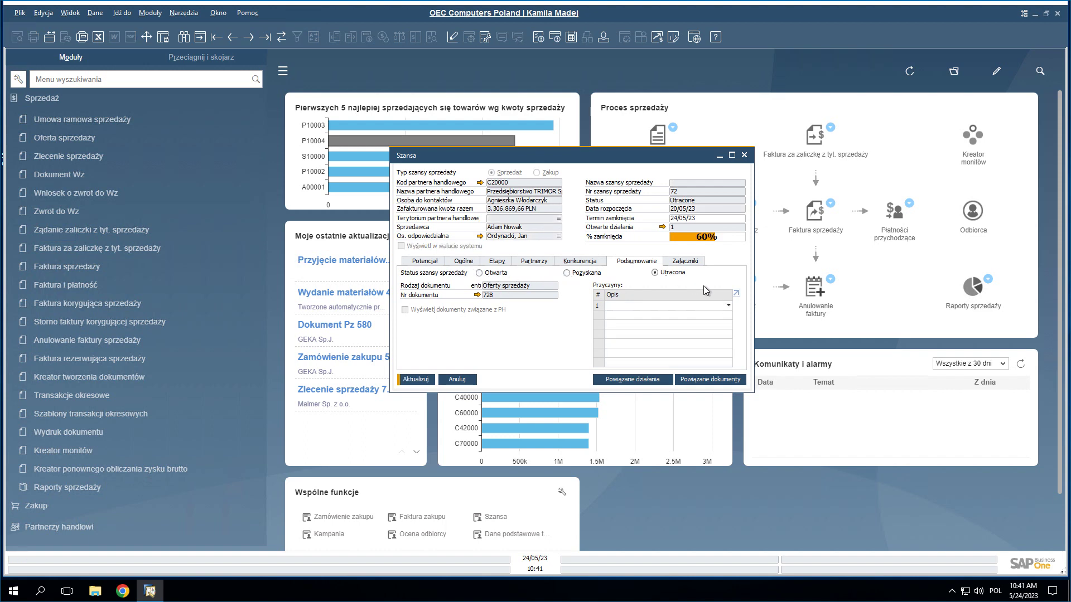
left_click(728, 307)
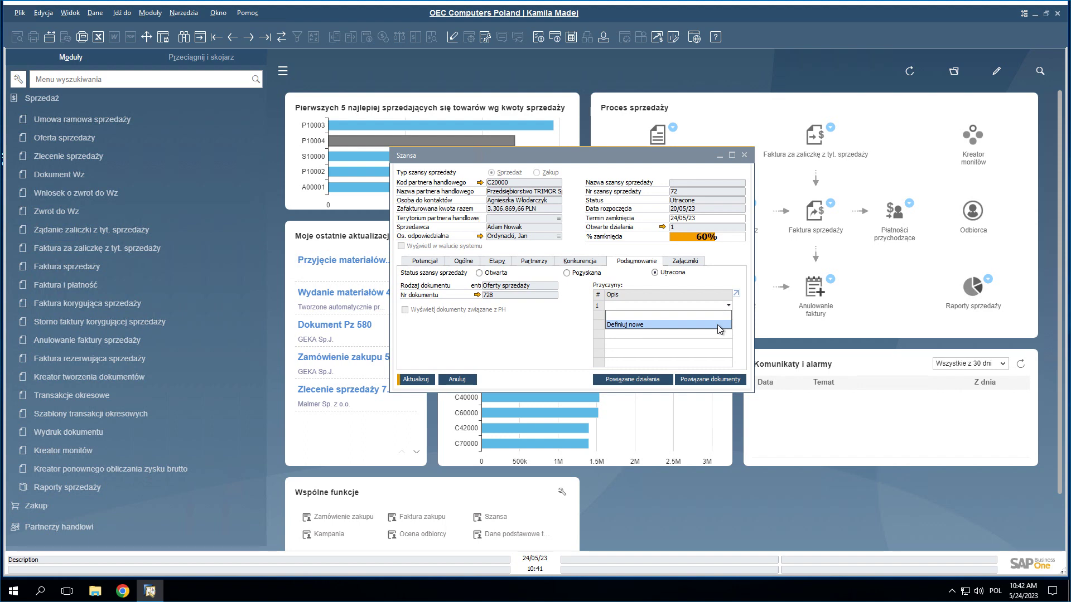
key("Escape")
key("Escape")
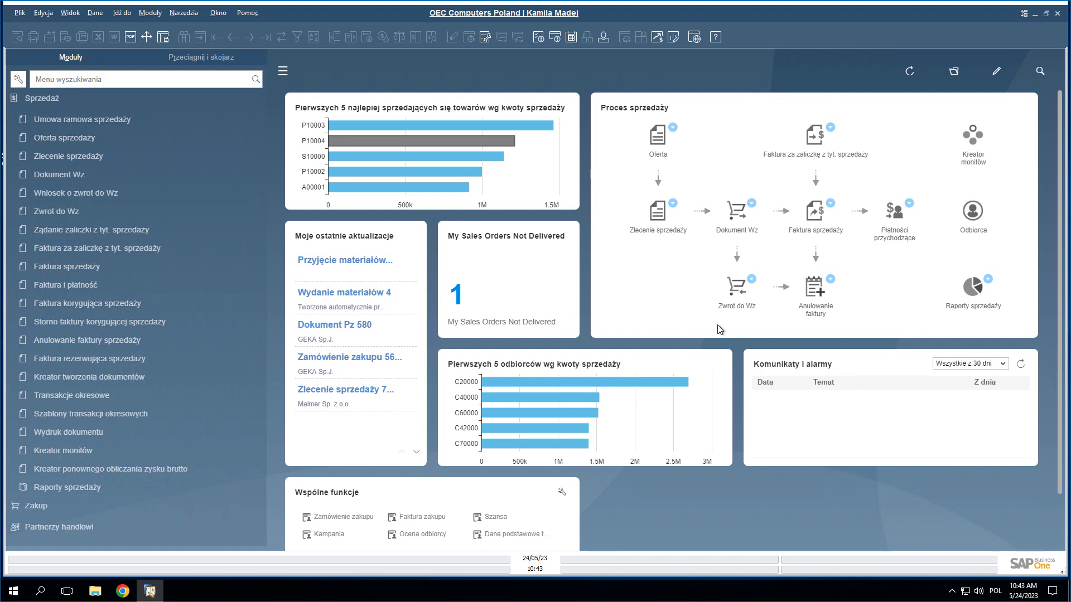
Step: View the selection criteria of the Raport prognozy szans sprzedaży report, and close them without running it
left_click(52, 100)
left_click(65, 166)
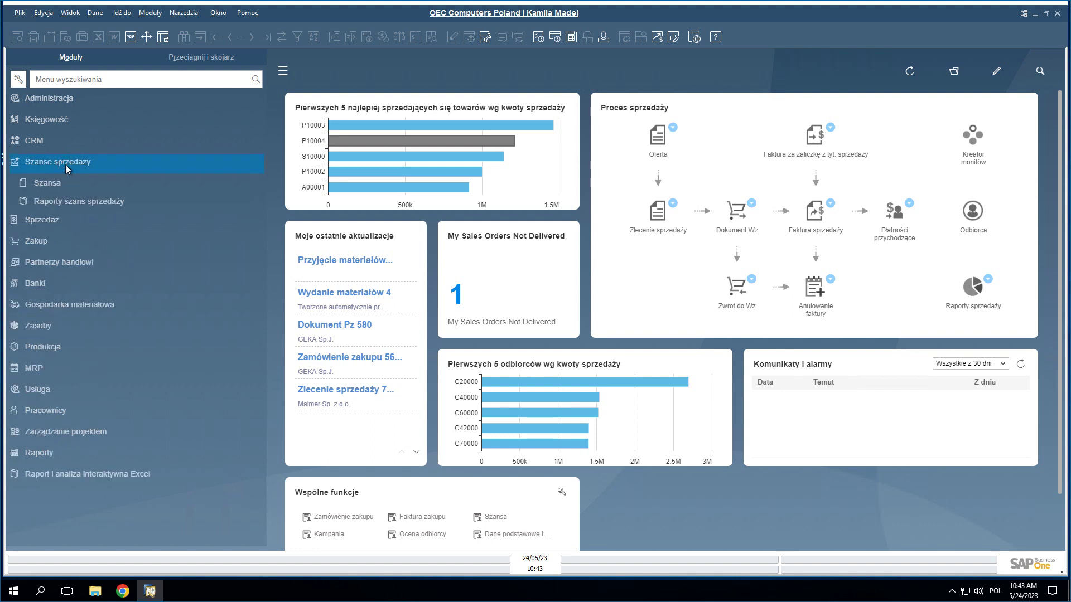
left_click(71, 200)
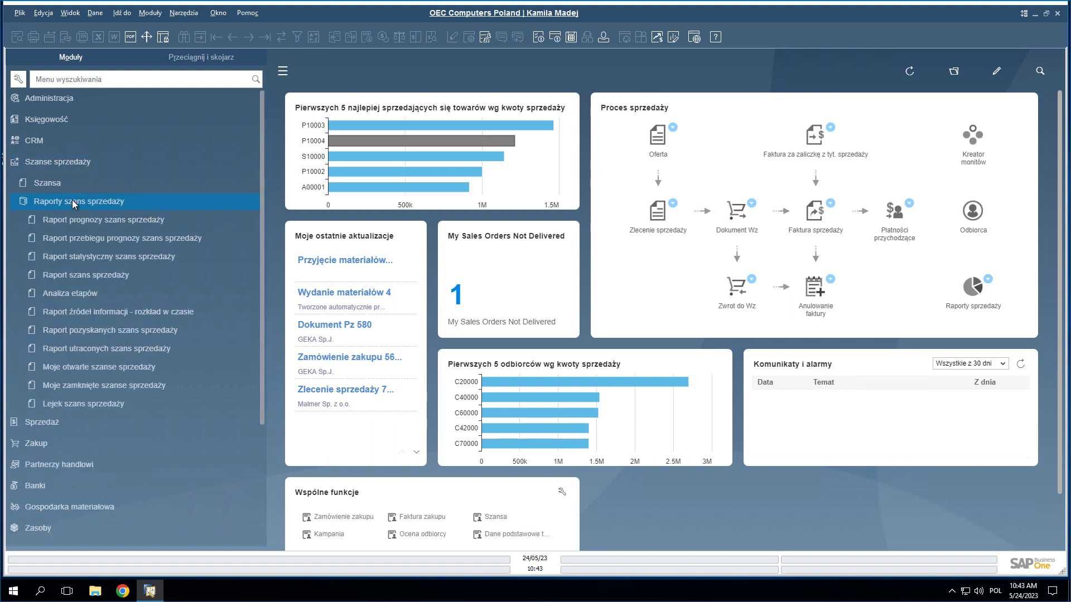
left_click(135, 219)
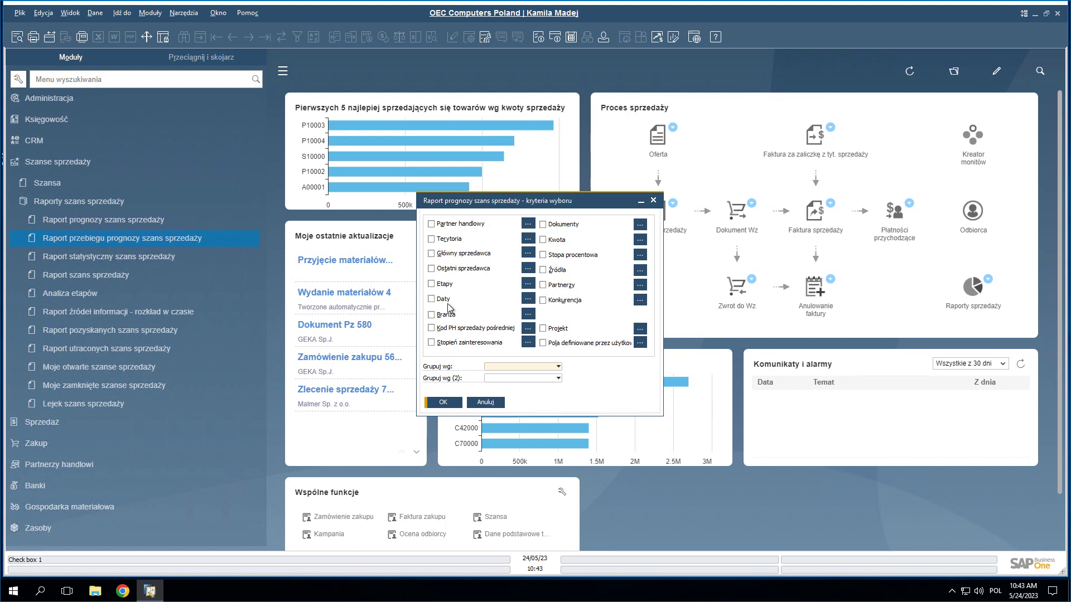
key("Escape")
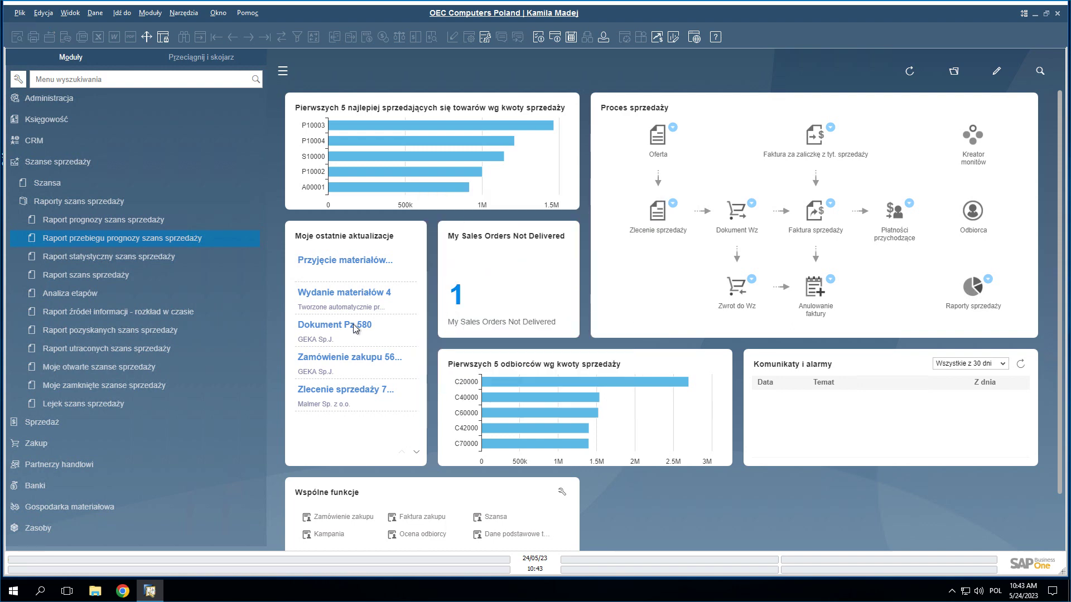
Step: Display the Lejek szans sprzedaży report, inspect the list of opportunities behind its Pierwsze spotkanie stage, and close the list
left_click(115, 408)
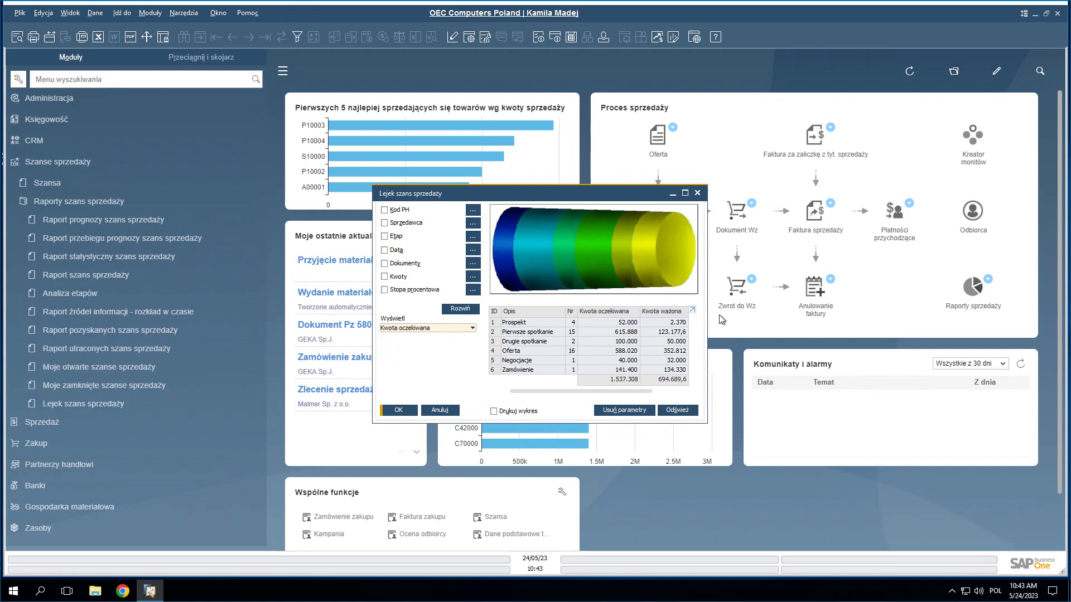
mouse_move(500, 246)
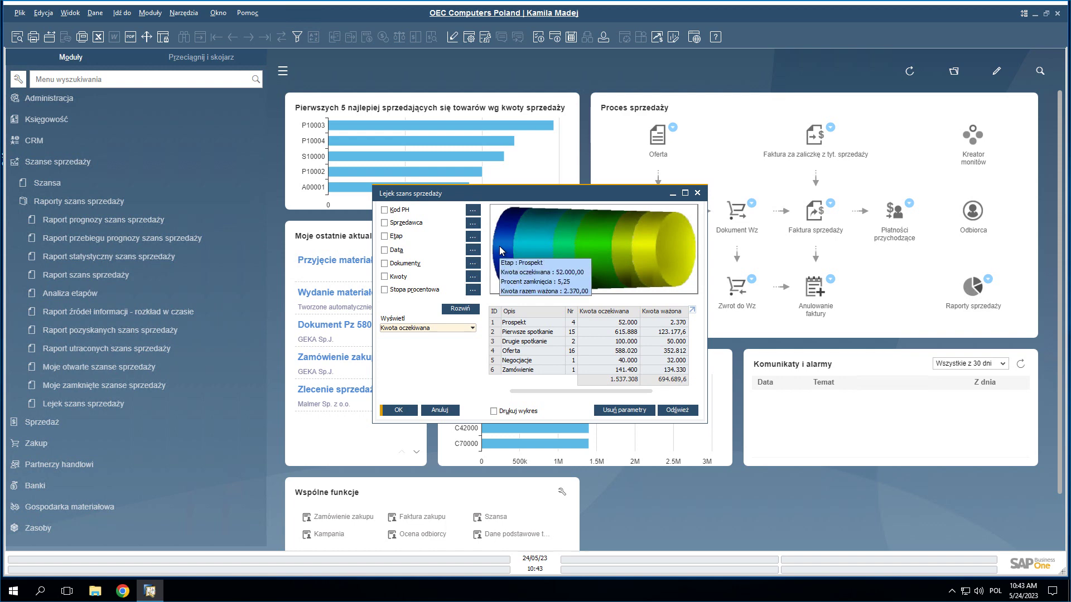
double_click(527, 243)
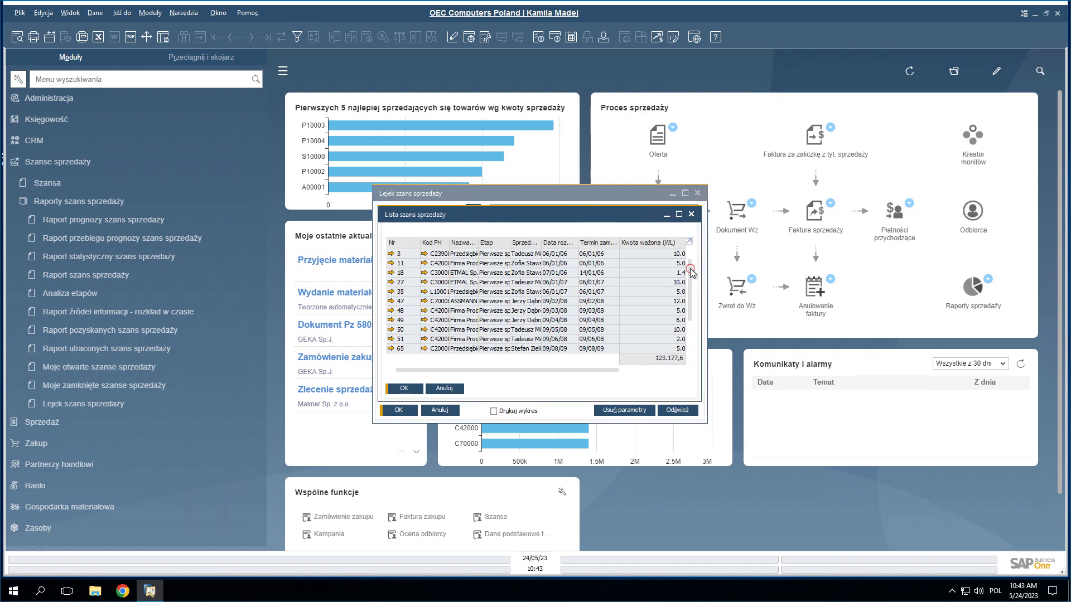
scroll(681, 331, "down", 2)
scroll(688, 305, "up", 2)
left_click(691, 214)
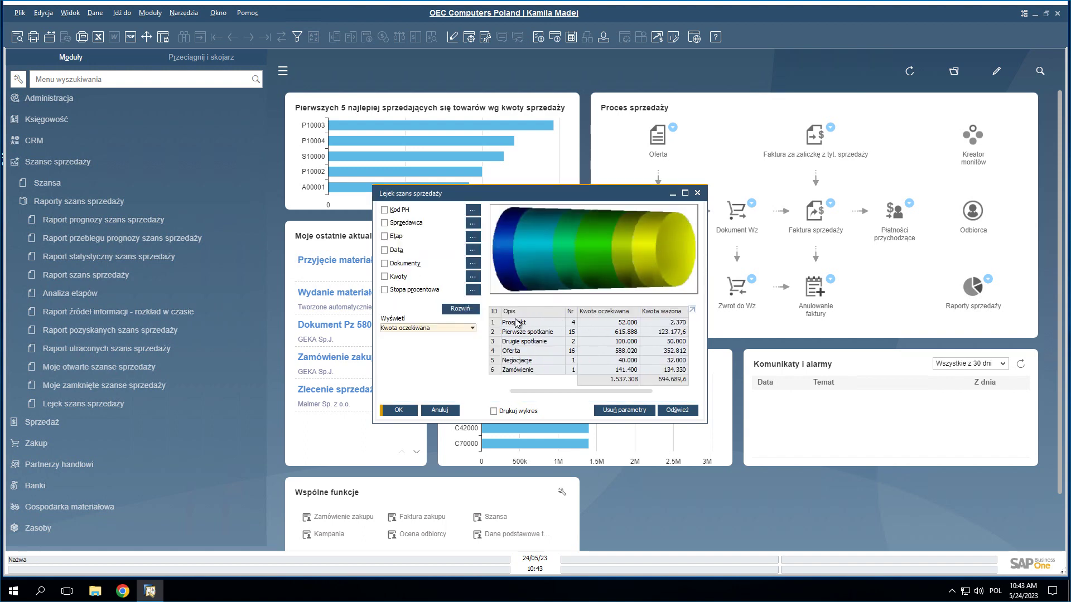
Step: Display the Dynamiczna analiza szansy sprzedaży for the funnel and play its animation of opportunities moving through the stages
right_click(550, 403)
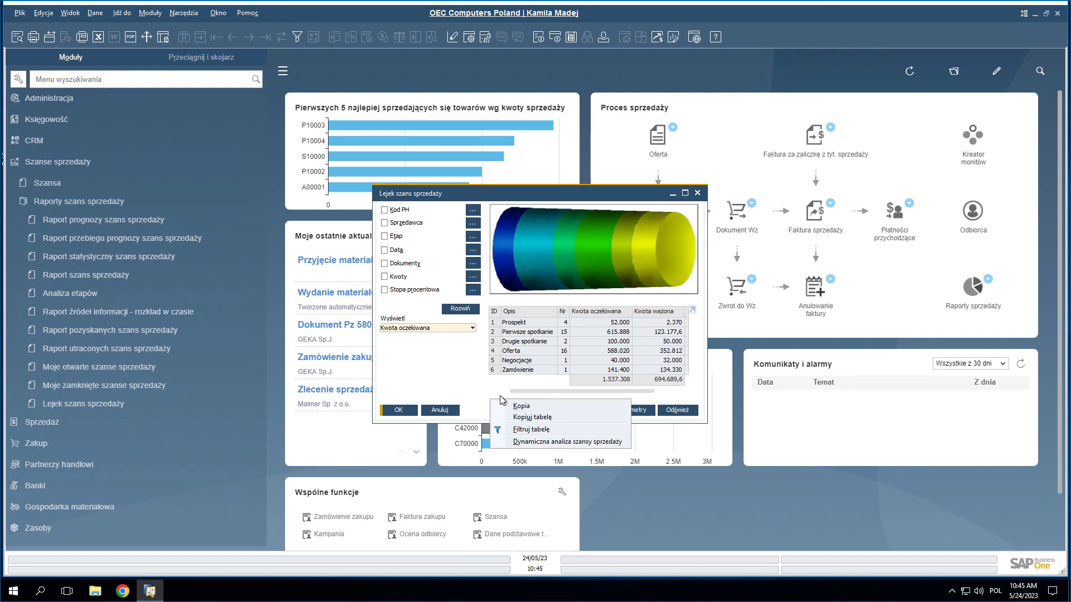
left_click(527, 443)
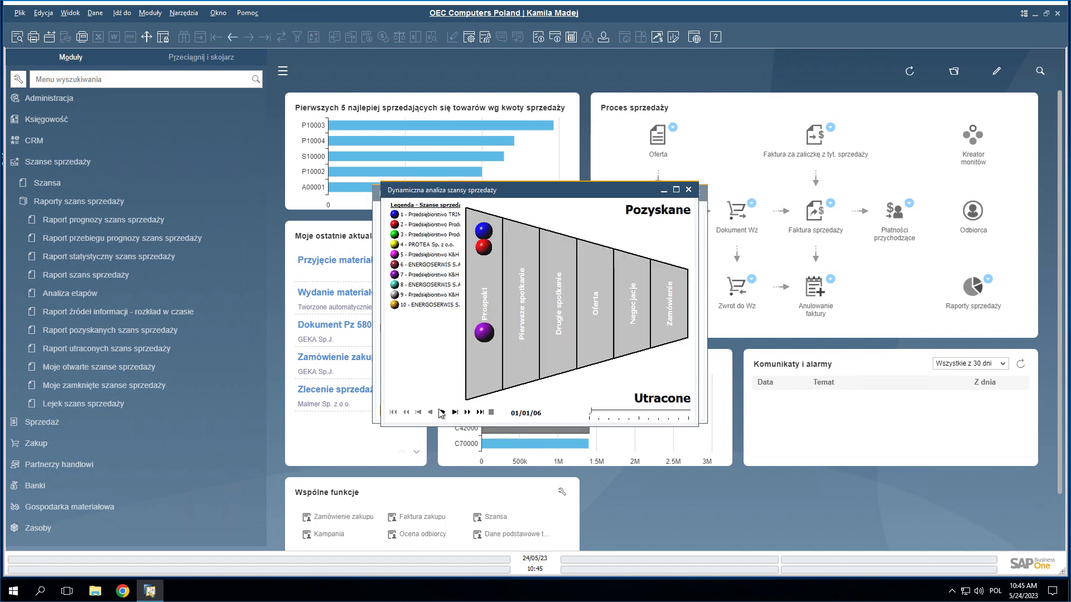
left_click(443, 412)
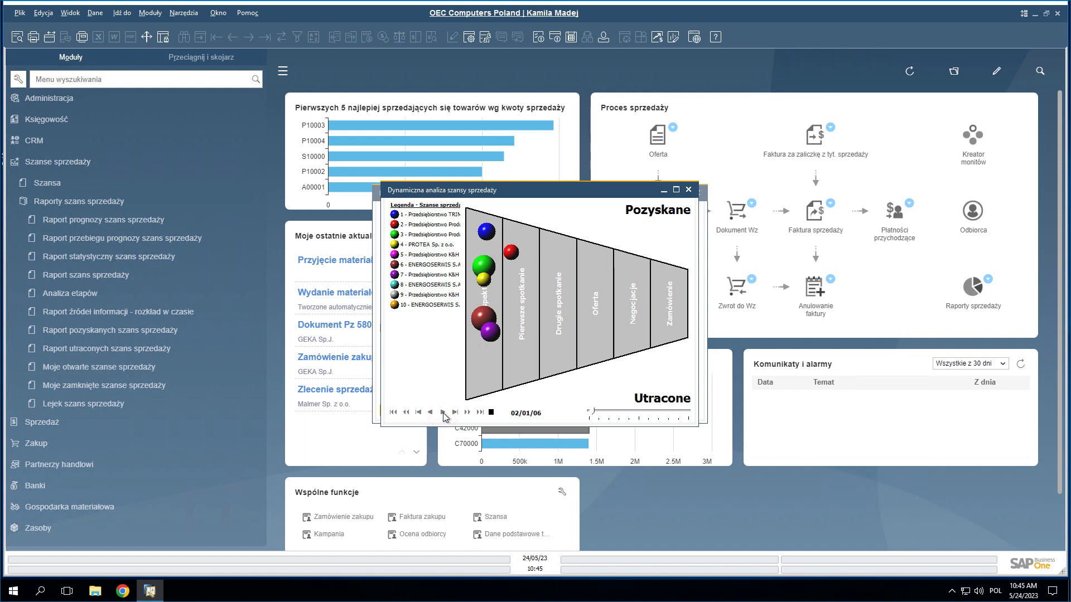